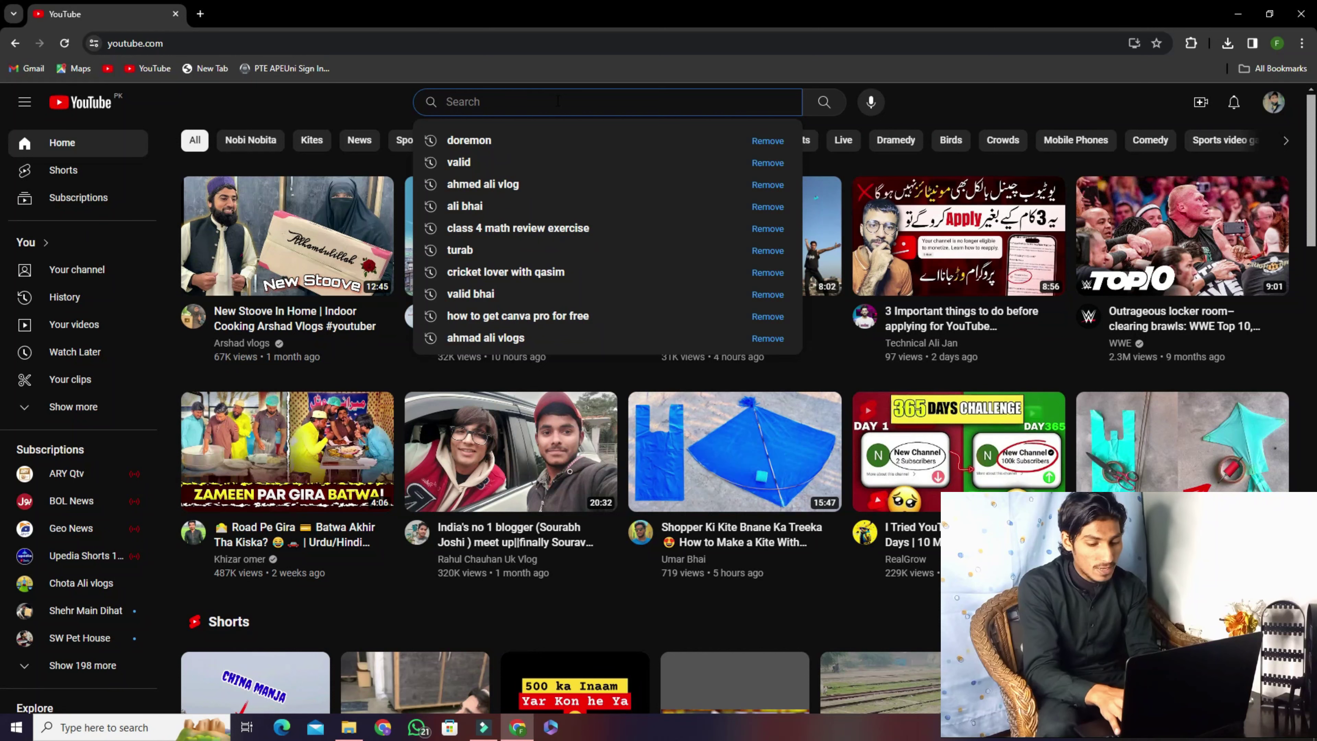
Search YouTube for "doremon" and filter the results to Creative Commons videos.
text(doremon)
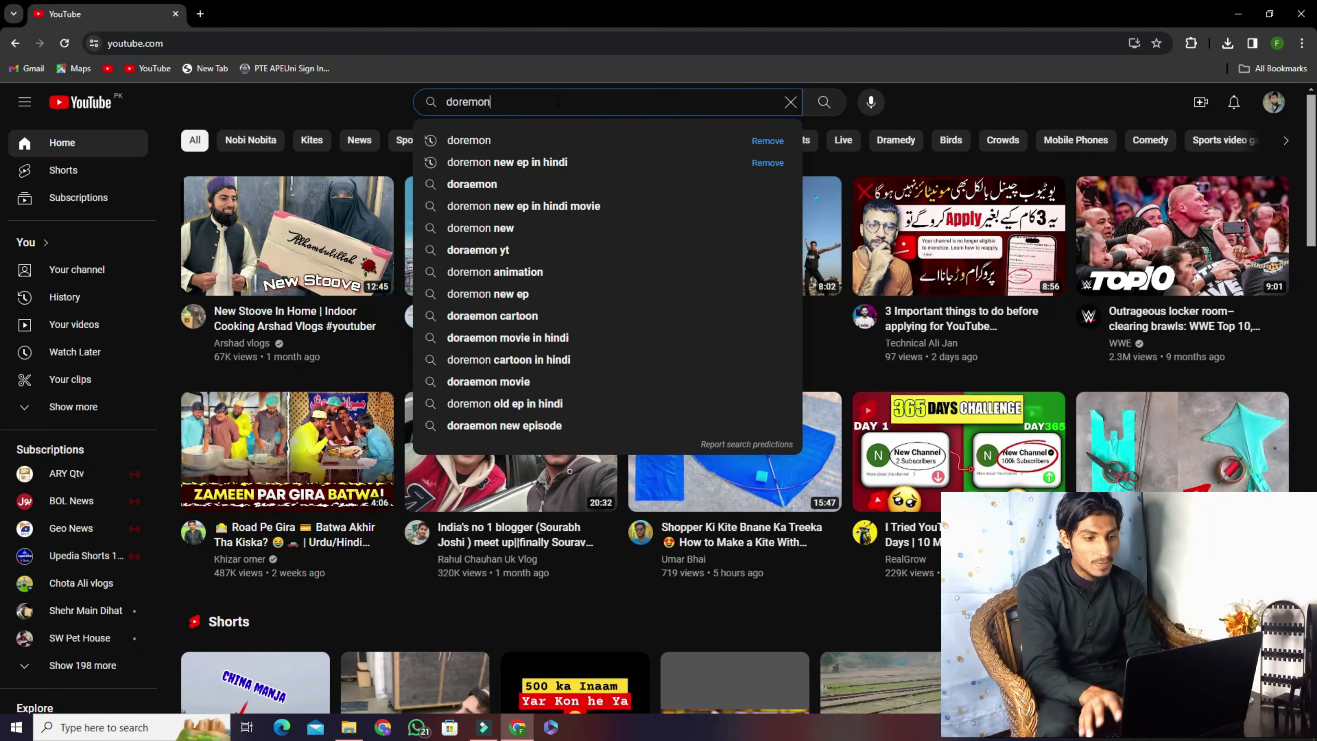
key(Return)
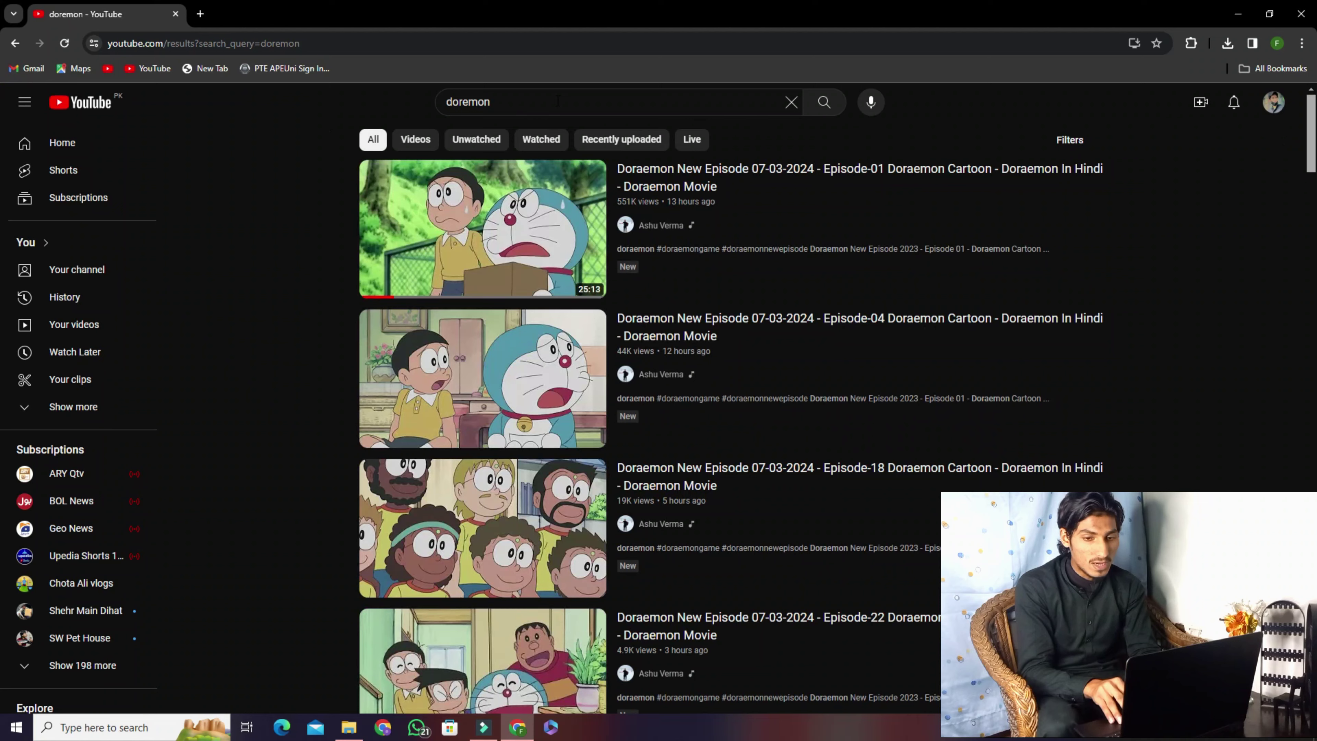
scroll(1270, 169, down, 20)
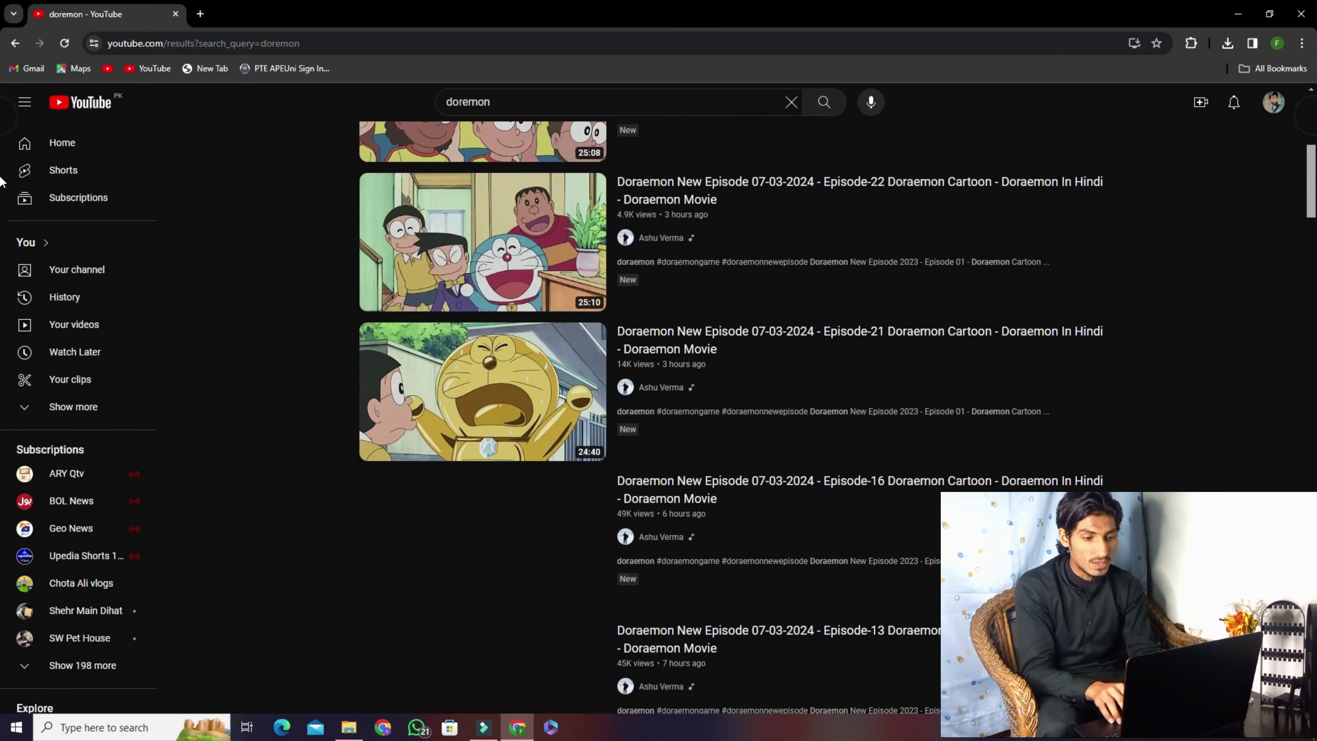
scroll(1314, 266, down, 3)
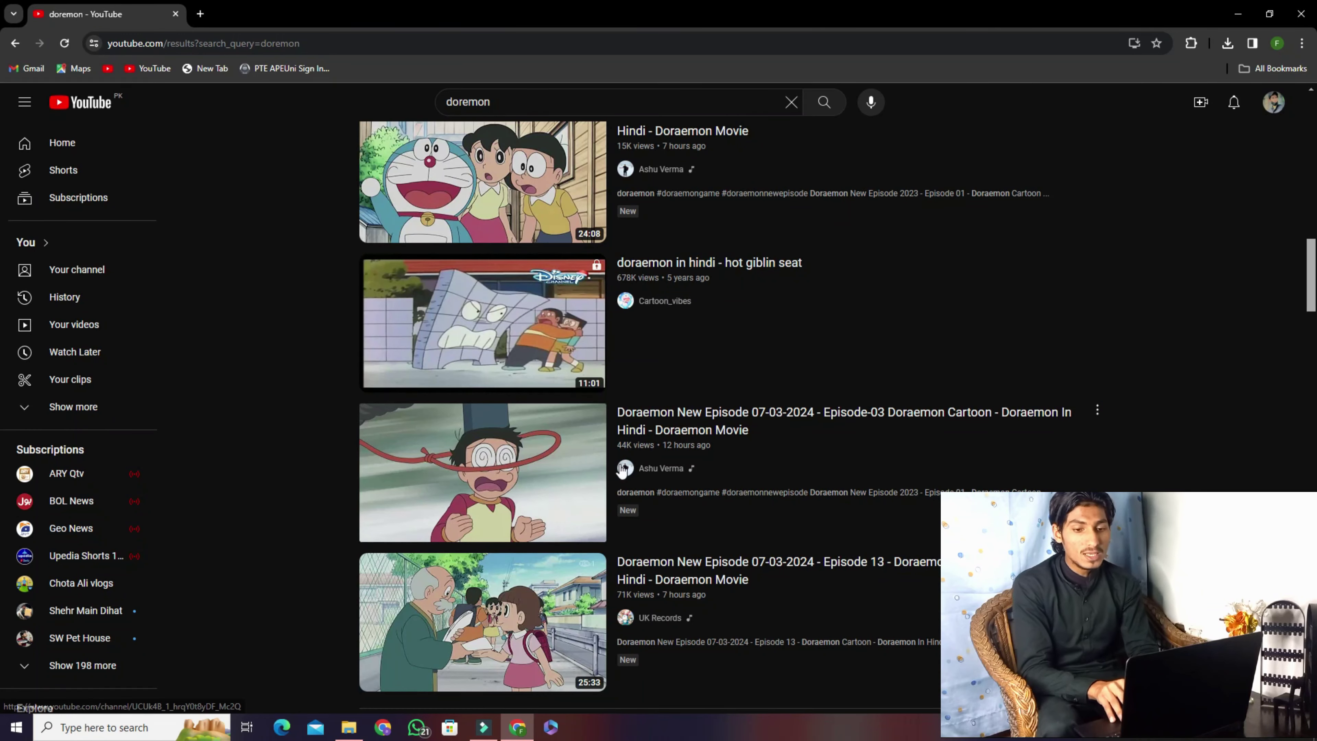
scroll(643, 456, up, 20)
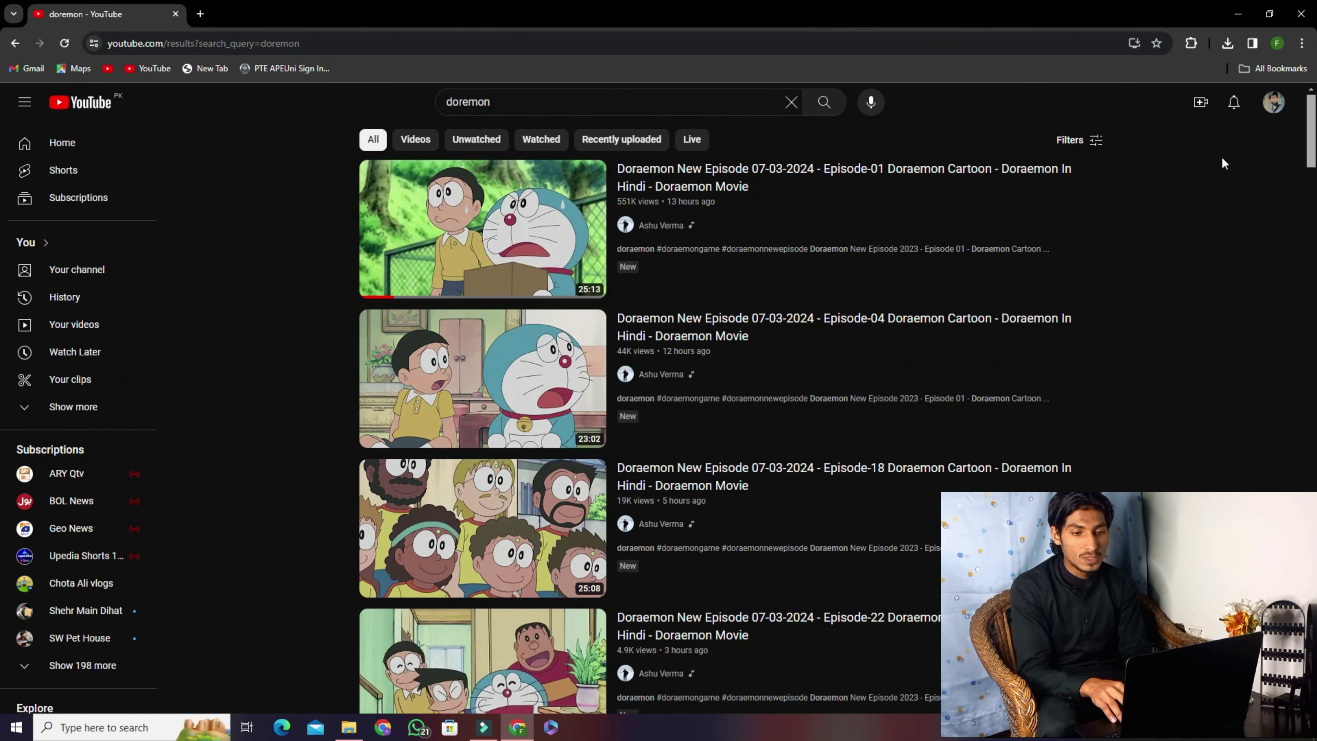
click(1078, 141)
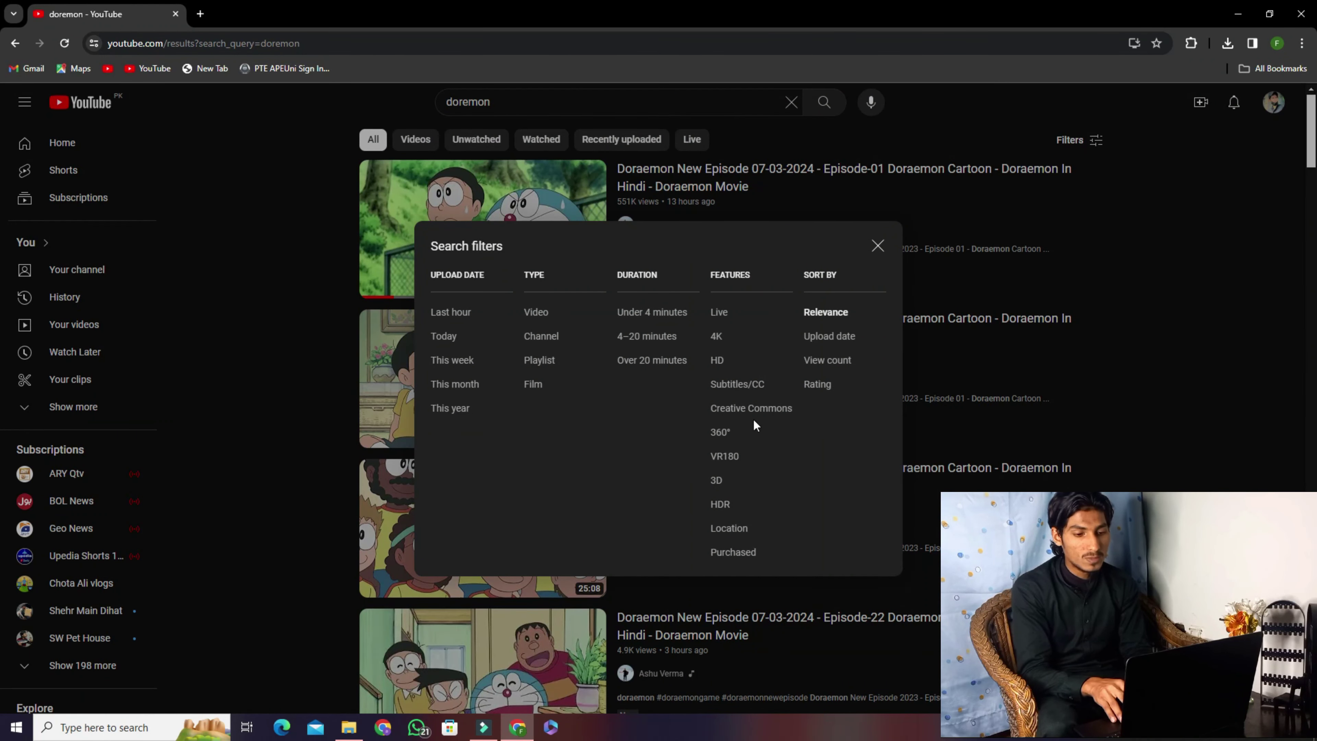
click(776, 410)
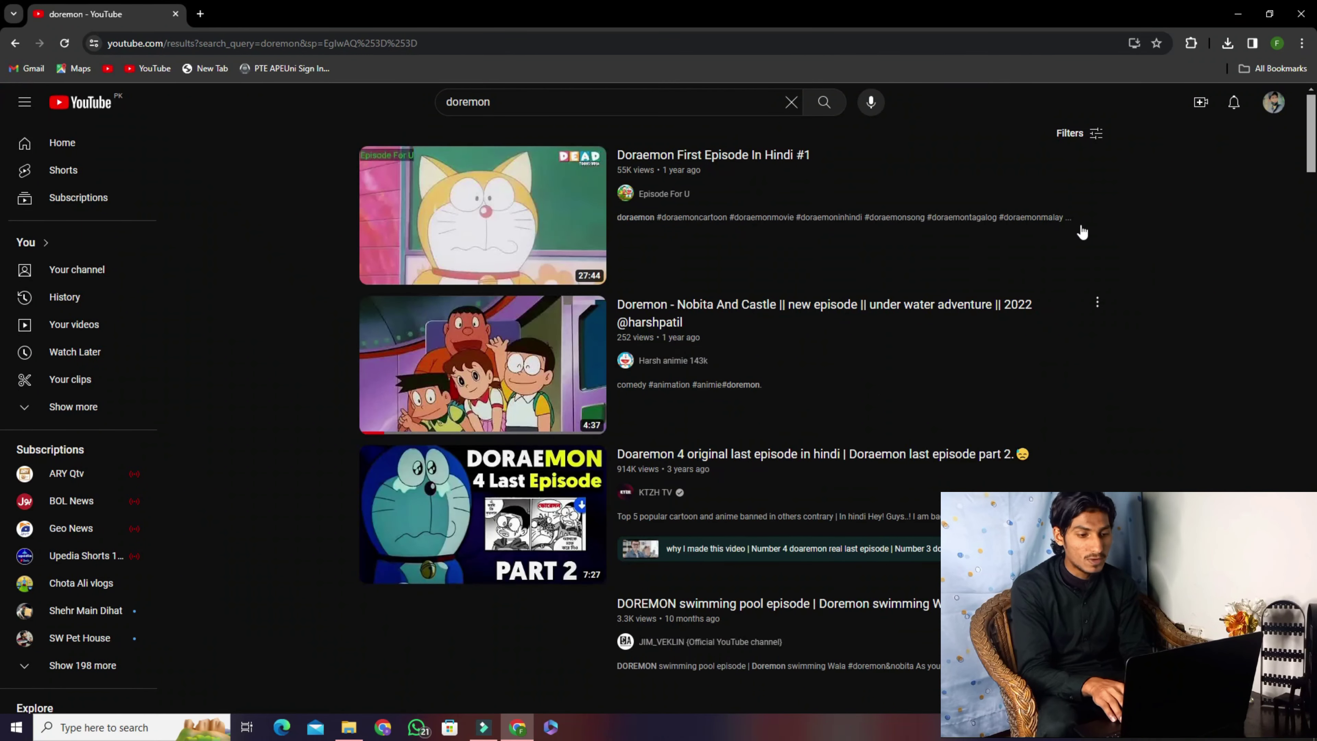
Look through the Creative Commons search results for reusable Doraemon episodes.
scroll(726, 415, down, 3)
scroll(2, 156, down, 4)
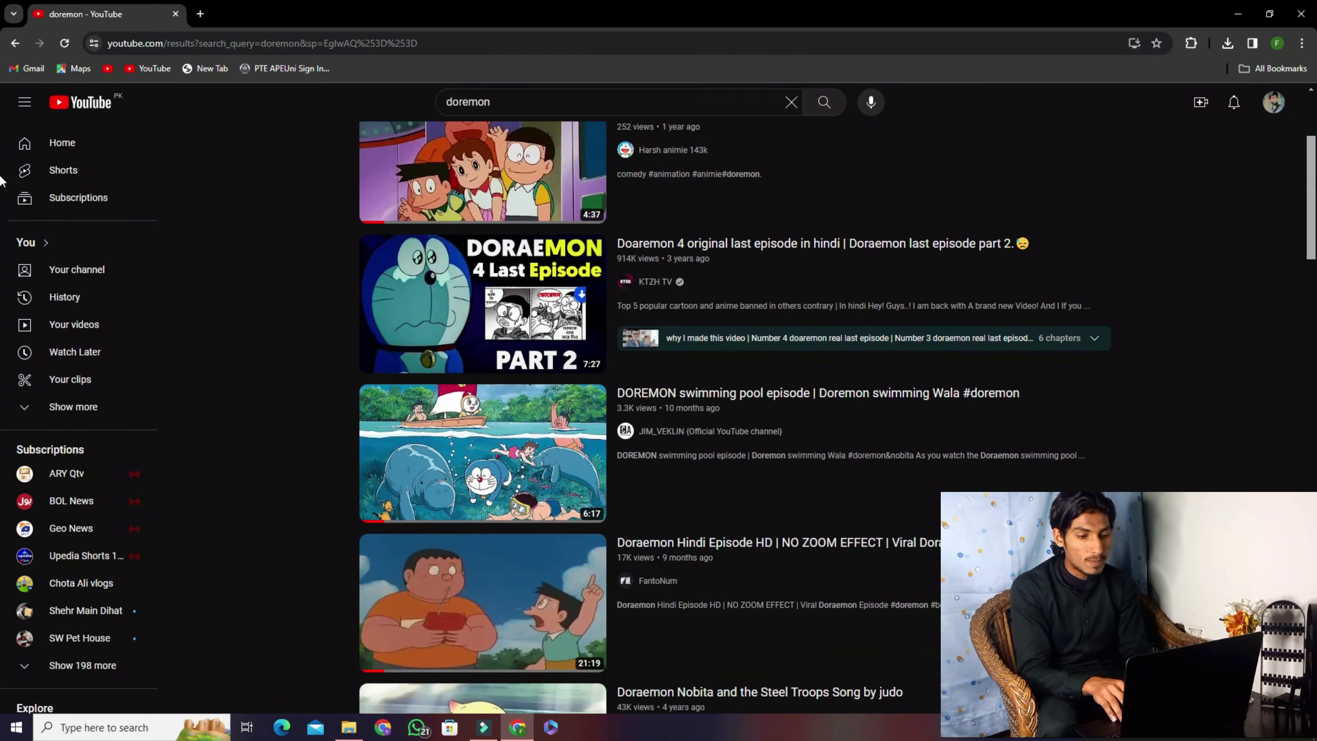
scroll(1, 210, down, 6)
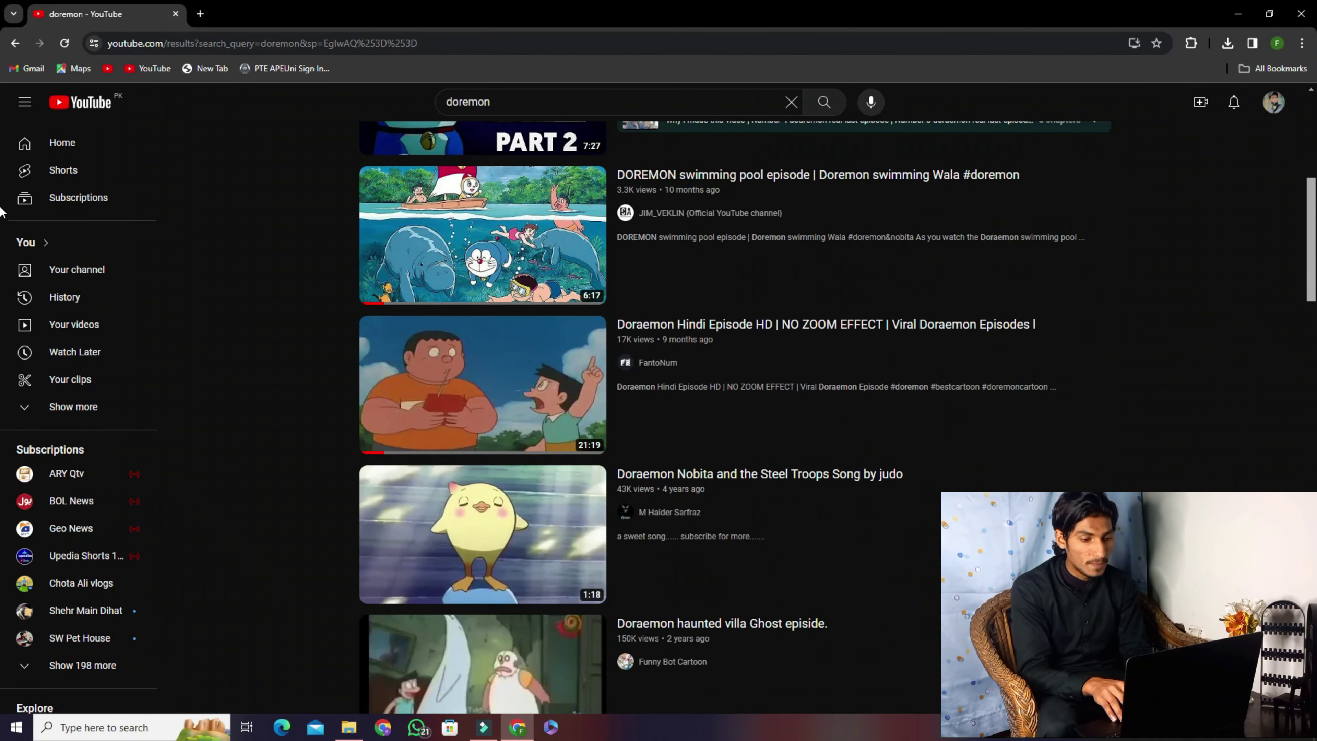
scroll(1, 316, down, 15)
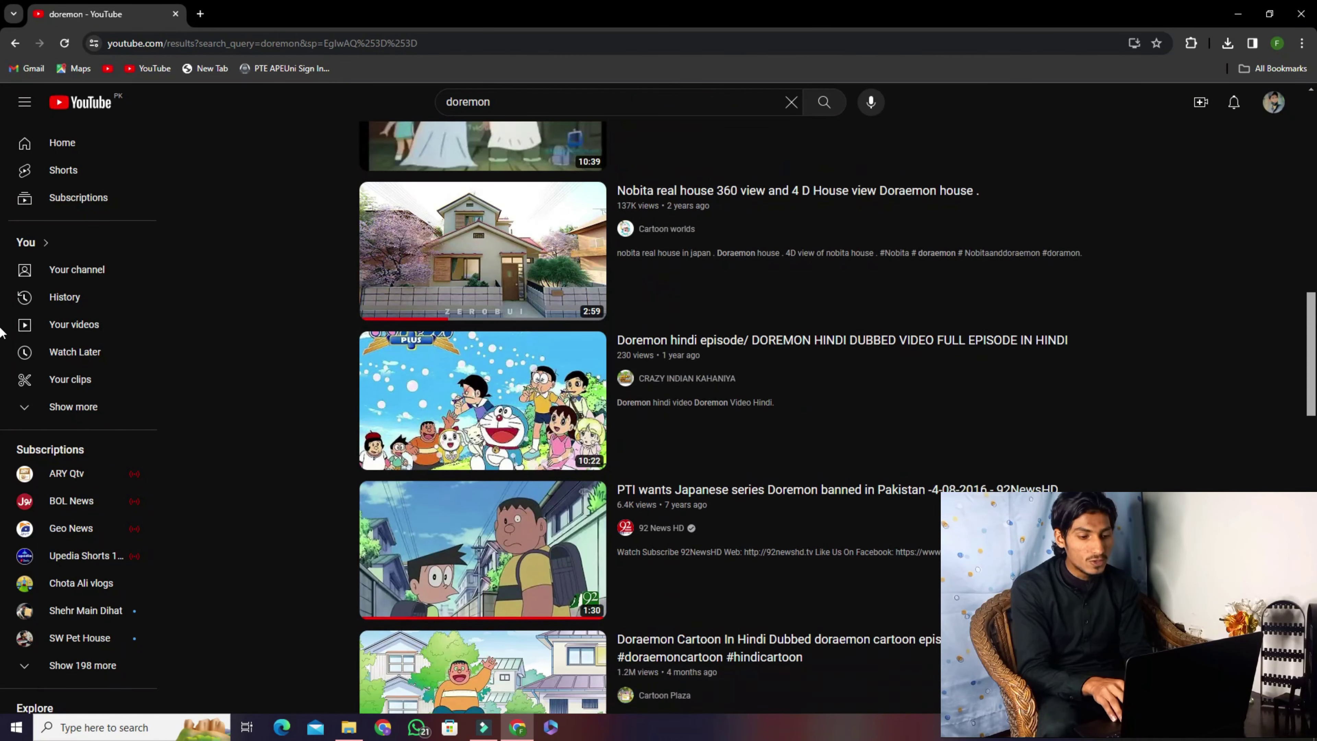
scroll(2, 460, down, 8)
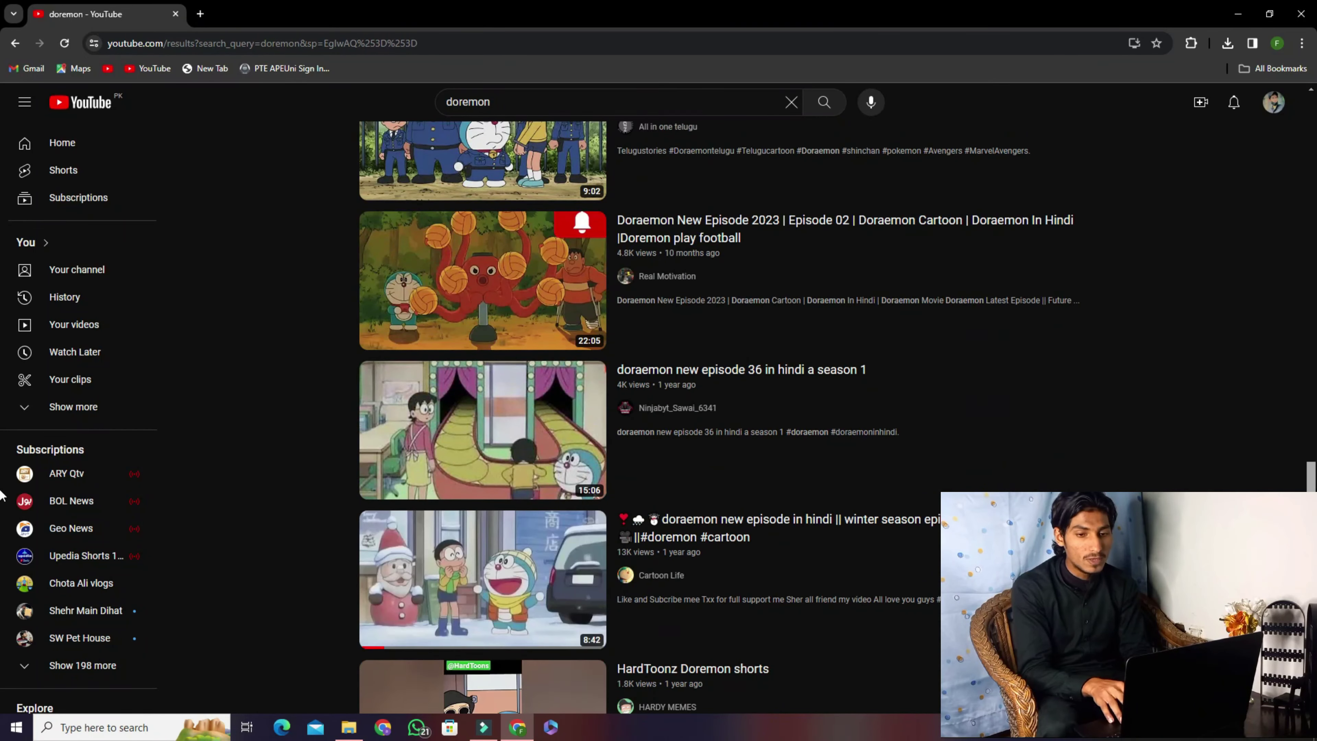
scroll(2, 218, down, 10)
scroll(2, 218, up, 20)
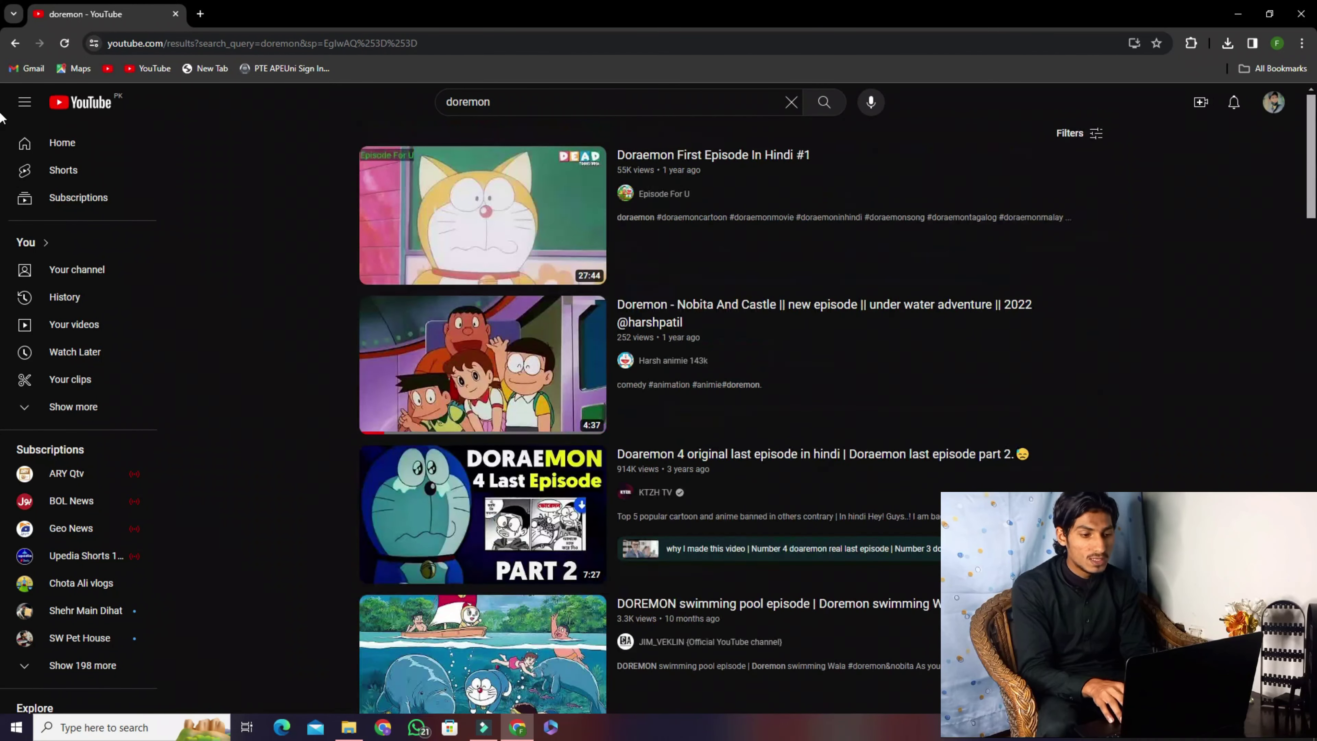
scroll(2, 135, down, 2)
scroll(1, 135, up, 3)
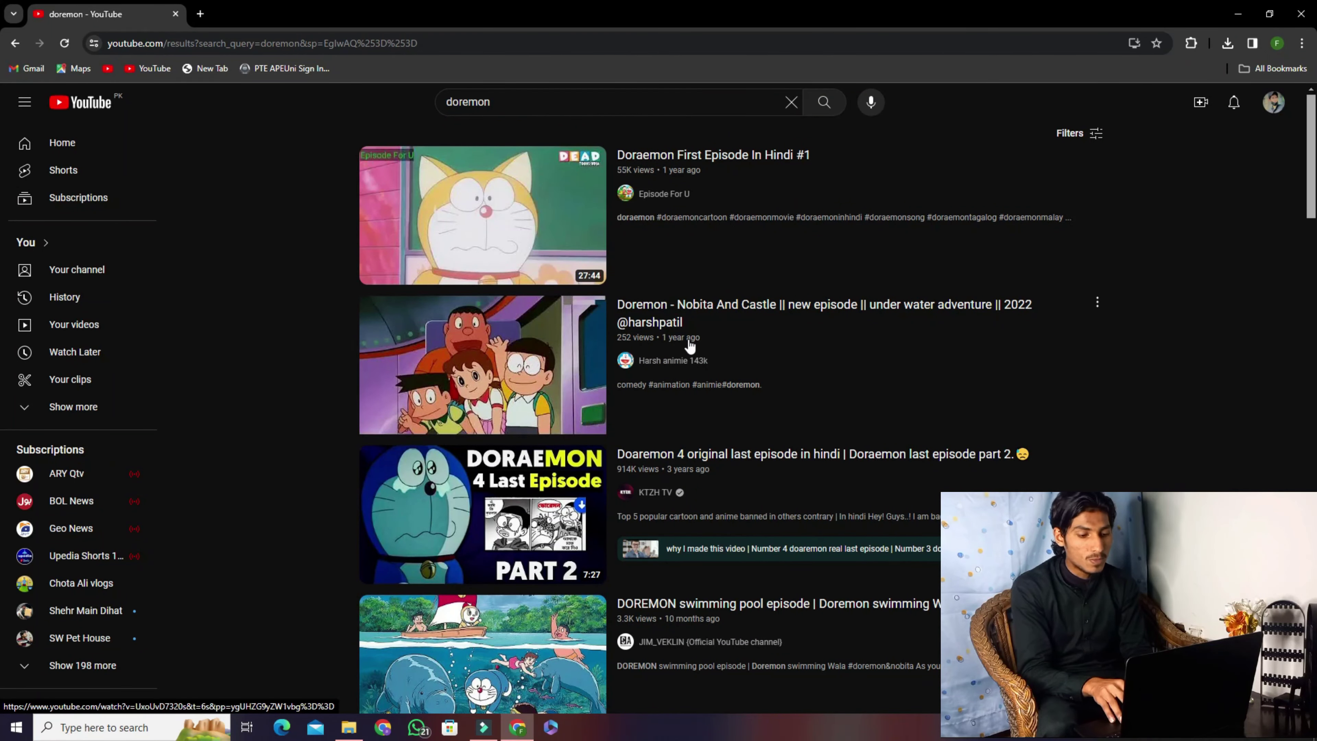
scroll(2, 208, down, 3)
scroll(2, 210, down, 3)
scroll(2, 156, up, 7)
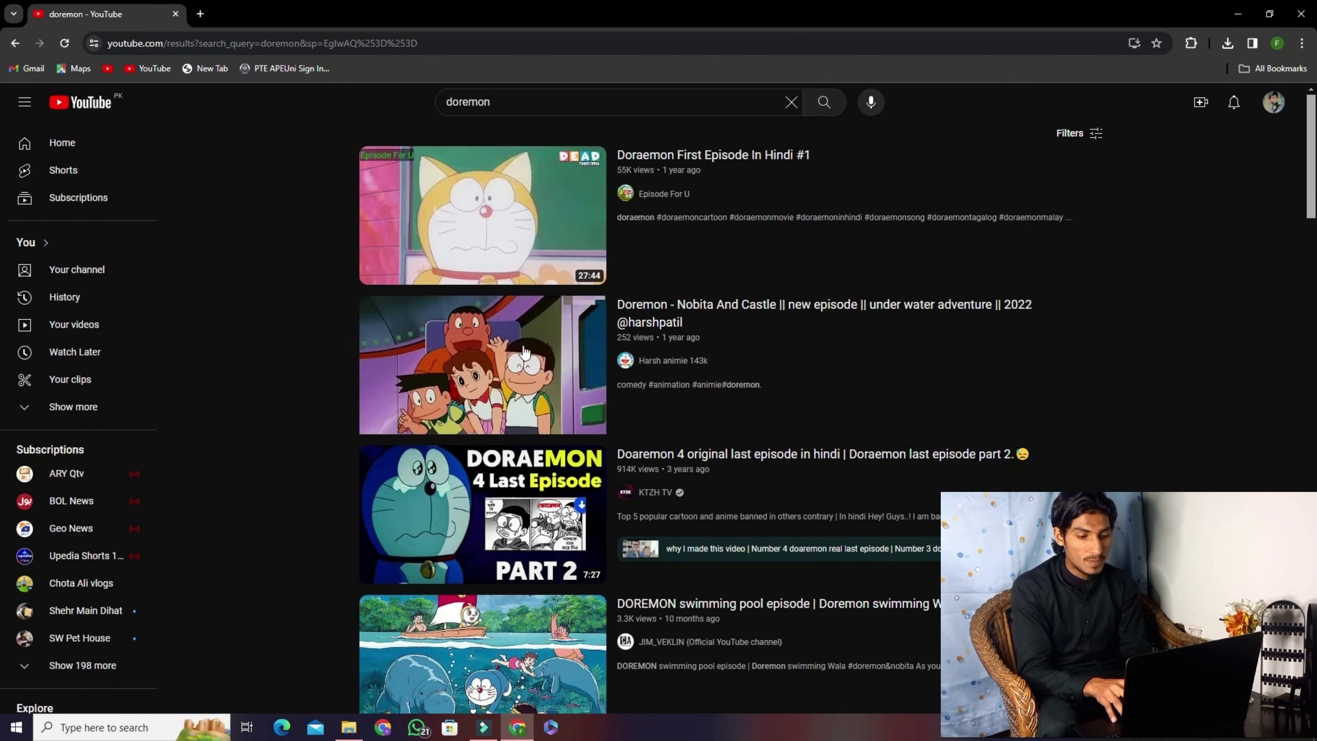
Switch to Filmora9 and import the "videoplayback (5)" video from the Downloads folder into the project media.
click(483, 726)
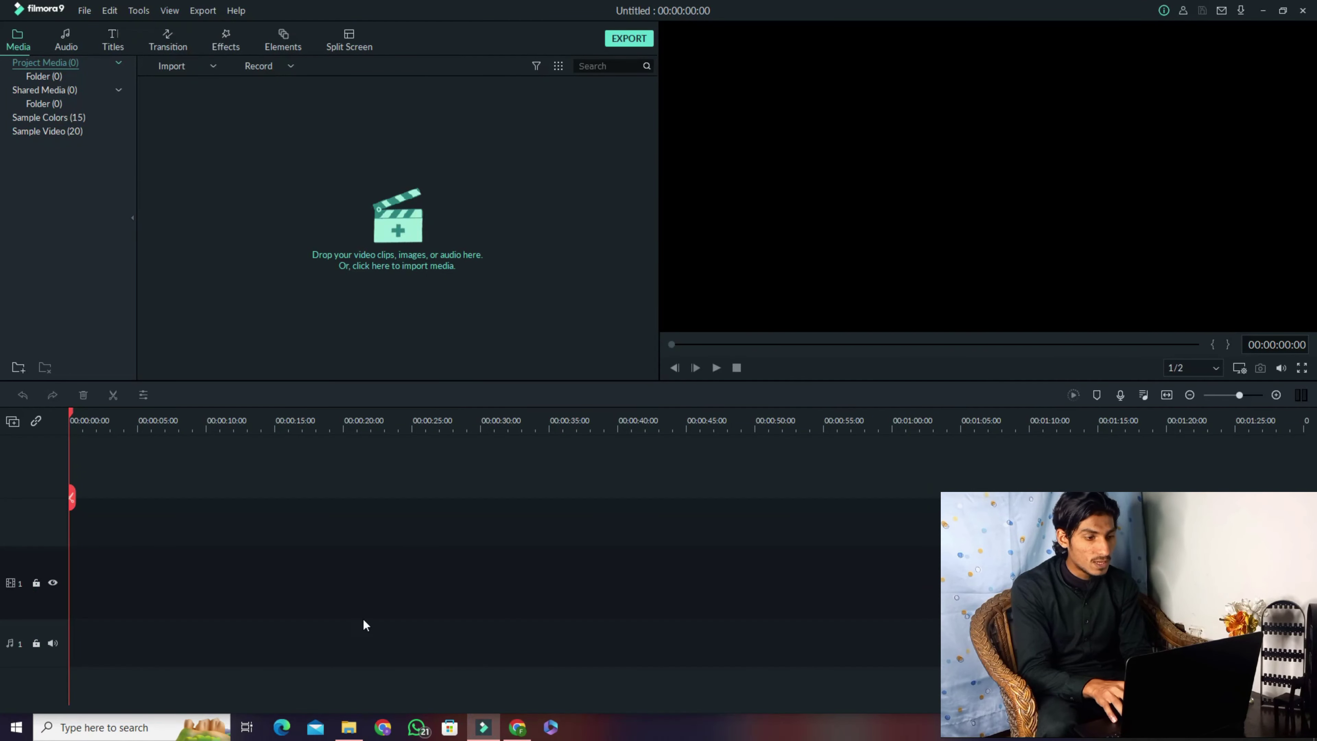
click(349, 727)
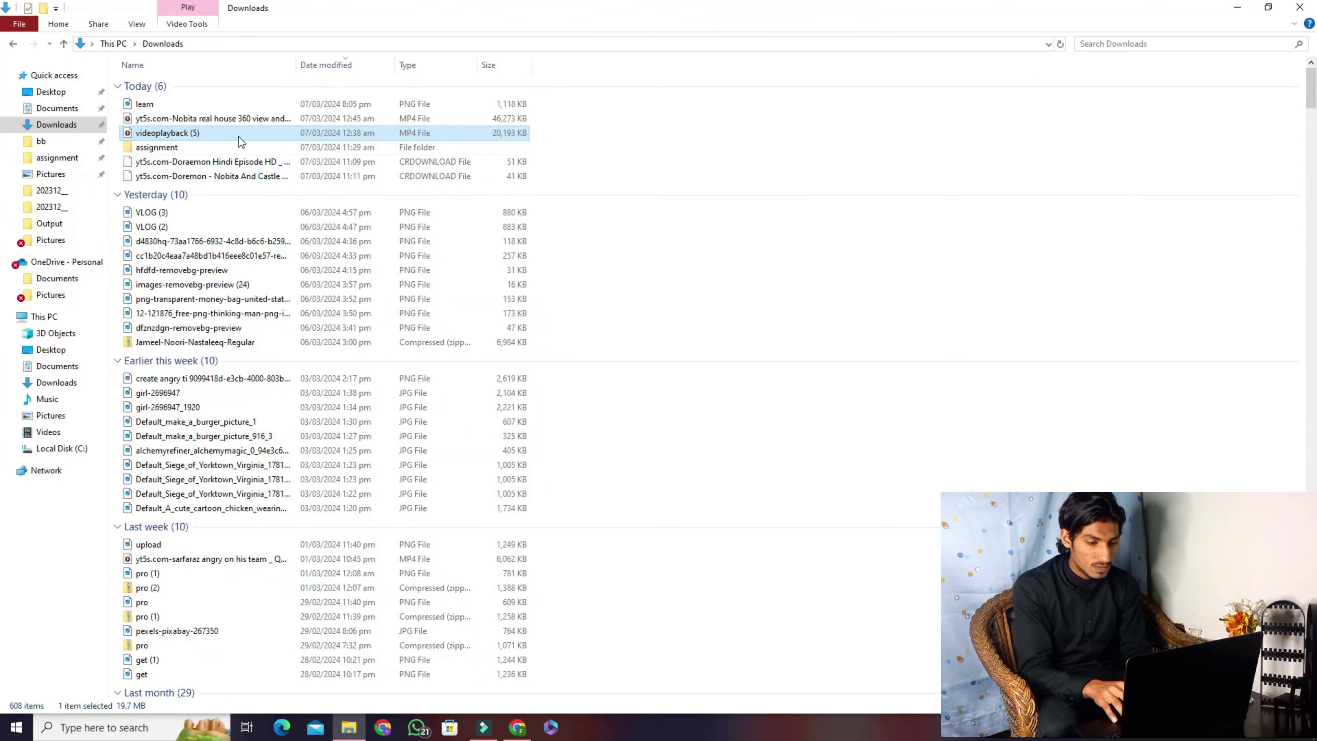
drag(229, 135, 450, 203)
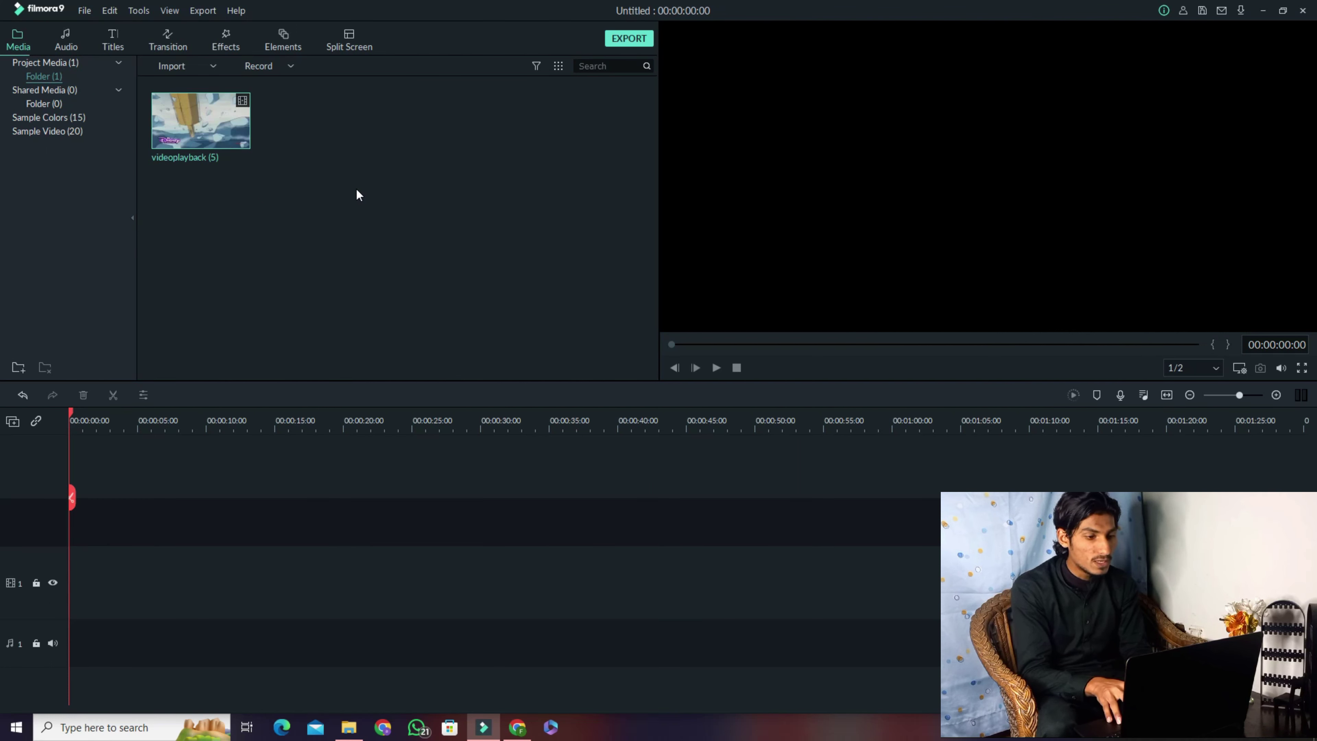
Place the videoplayback (5) clip at the start of a new track above video track 1, keeping the 1920 x 1080 25fps project settings.
drag(232, 130, 27, 519)
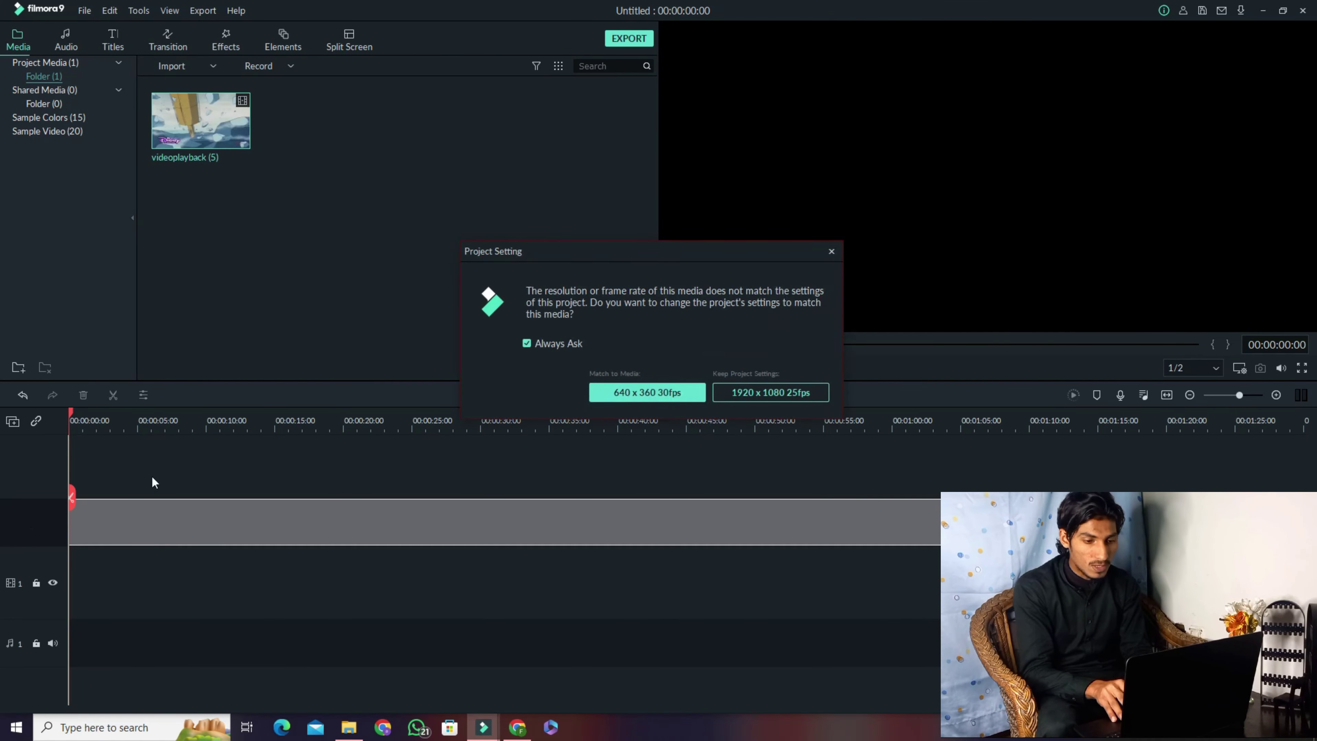
click(749, 392)
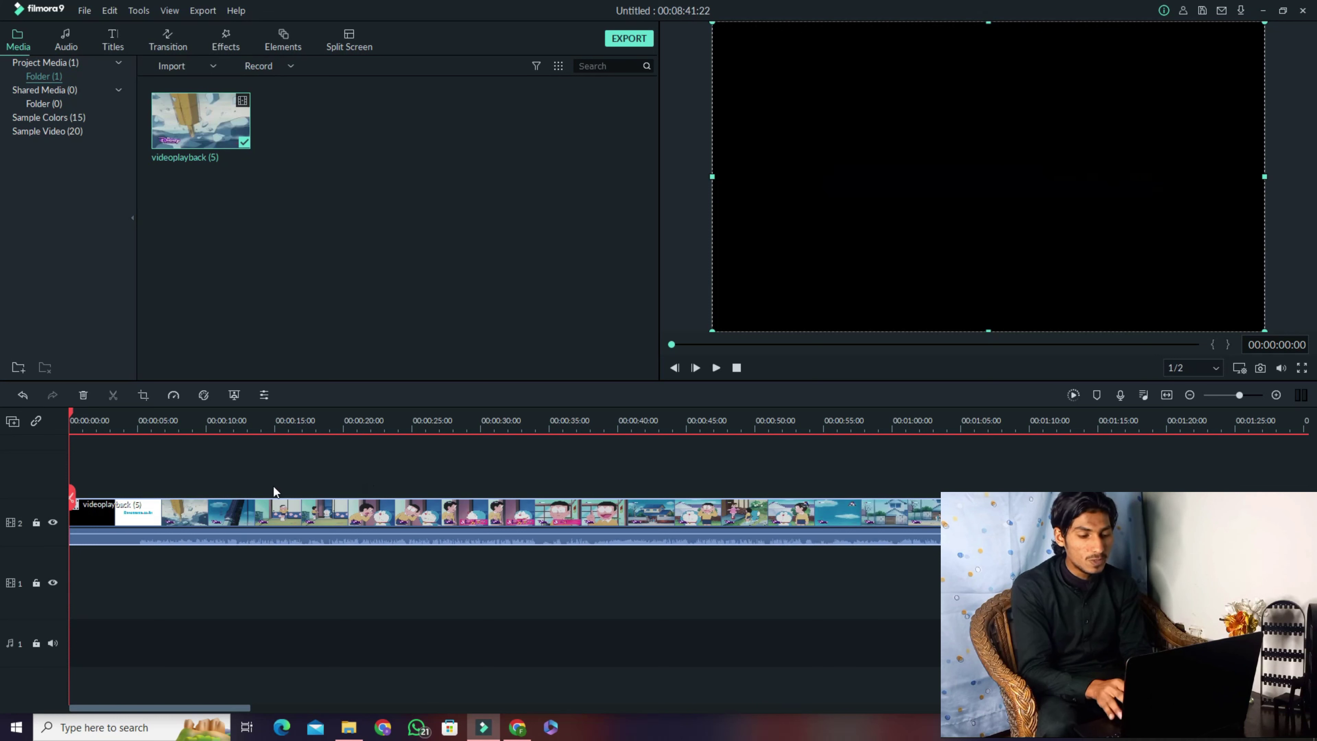
click(259, 420)
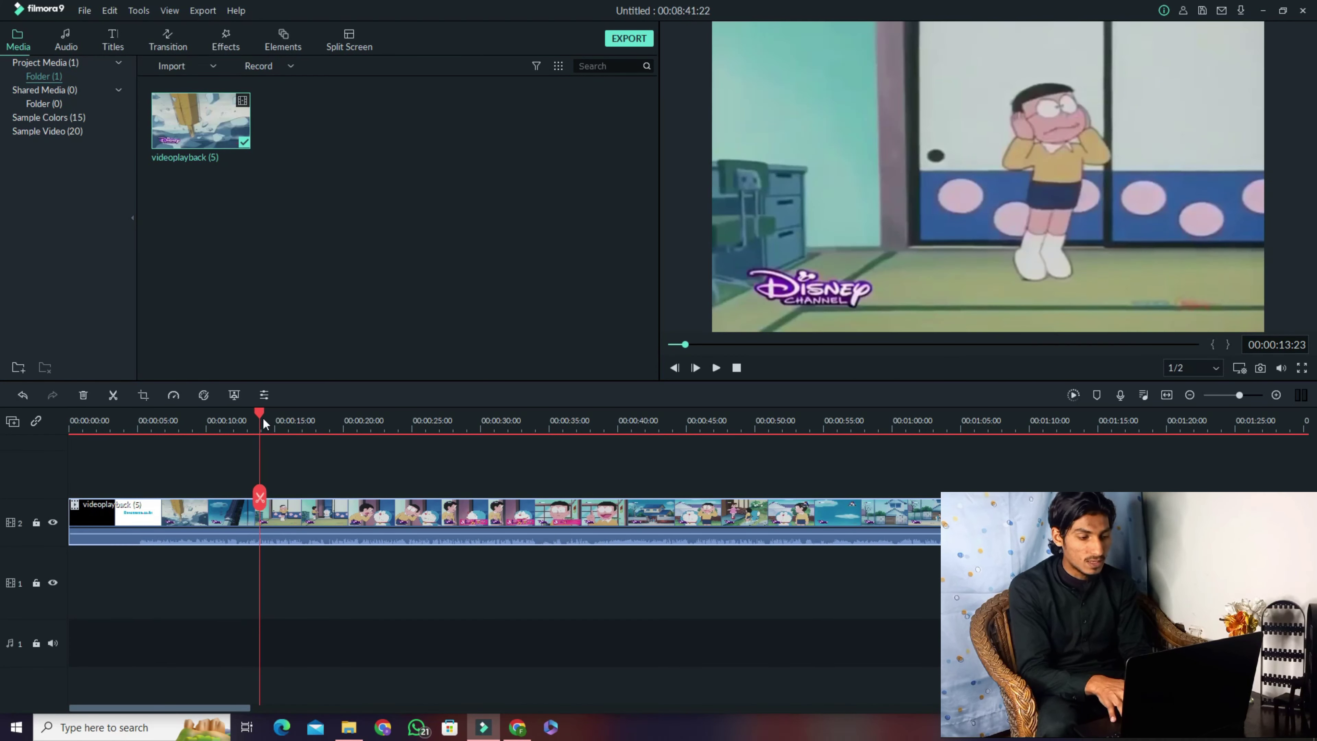
drag(259, 414, 42, 430)
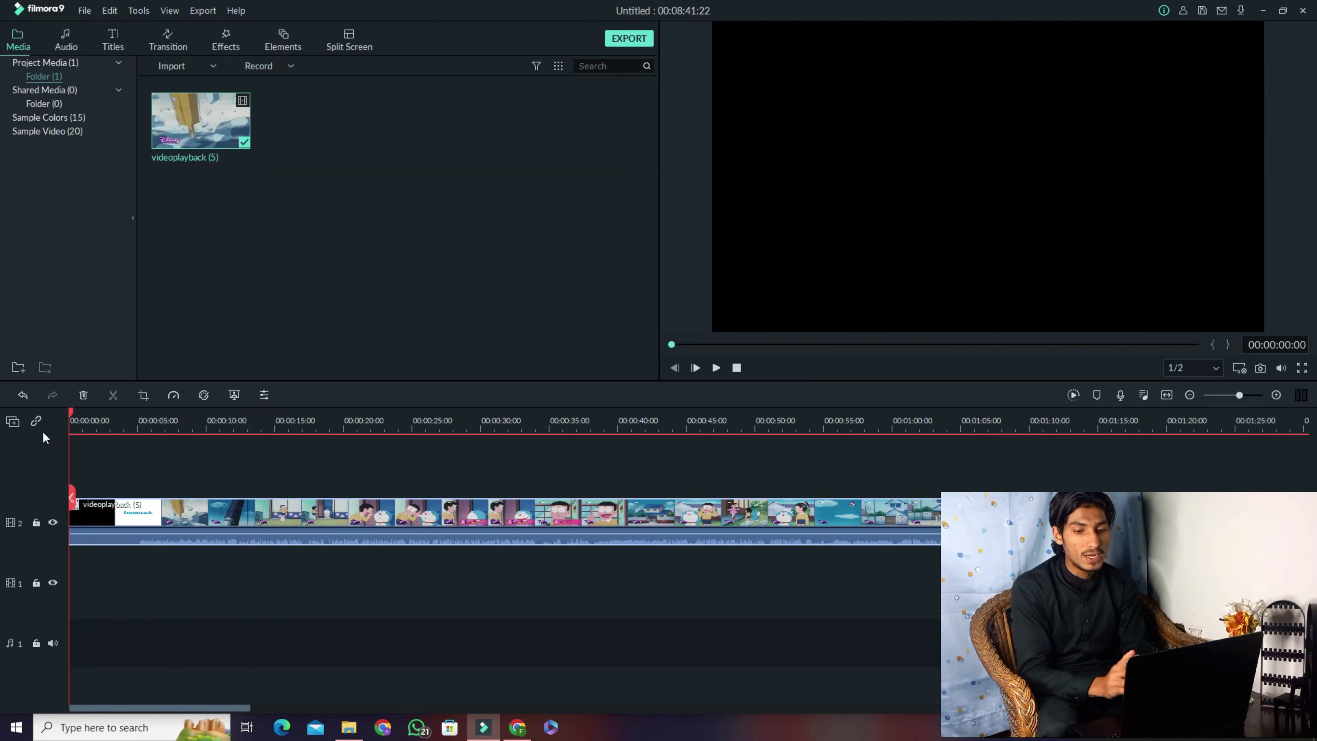
Slow the videoplayback (5) clip on the timeline to a custom speed of 0.90.
click(160, 421)
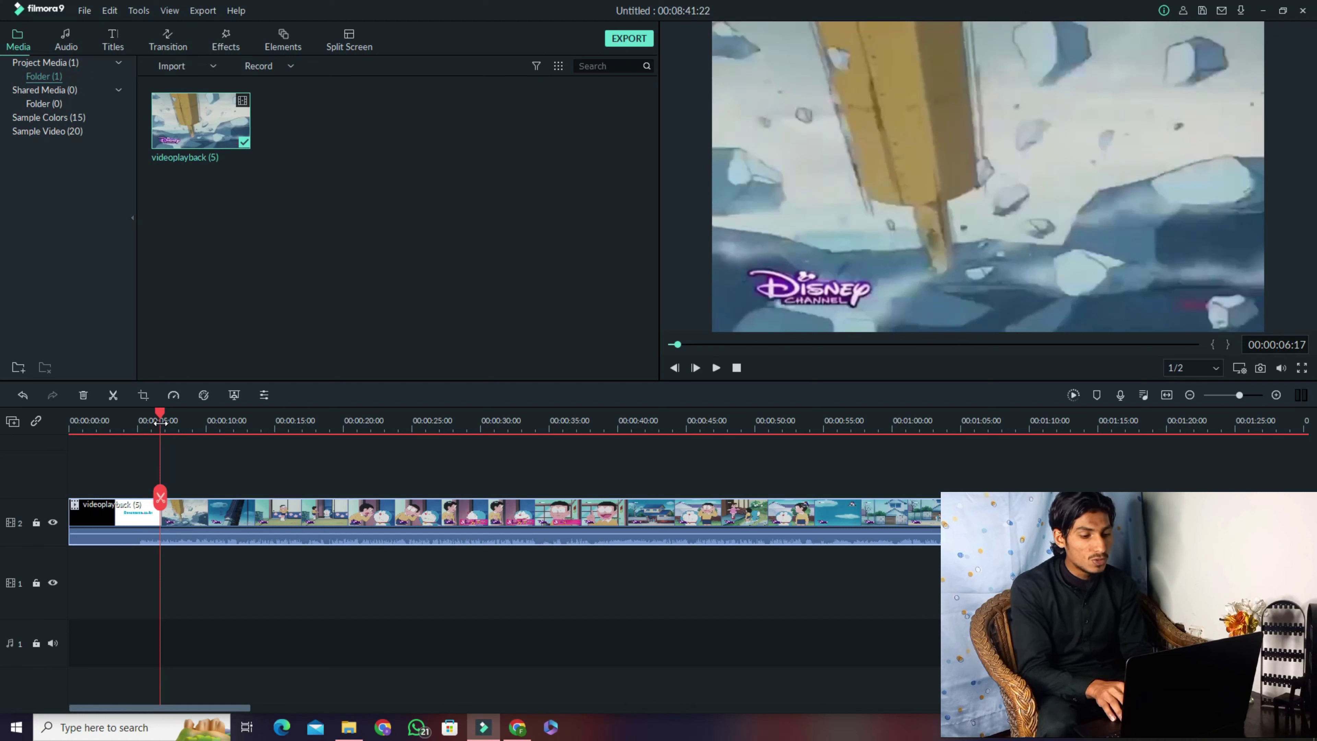
right_click(272, 515)
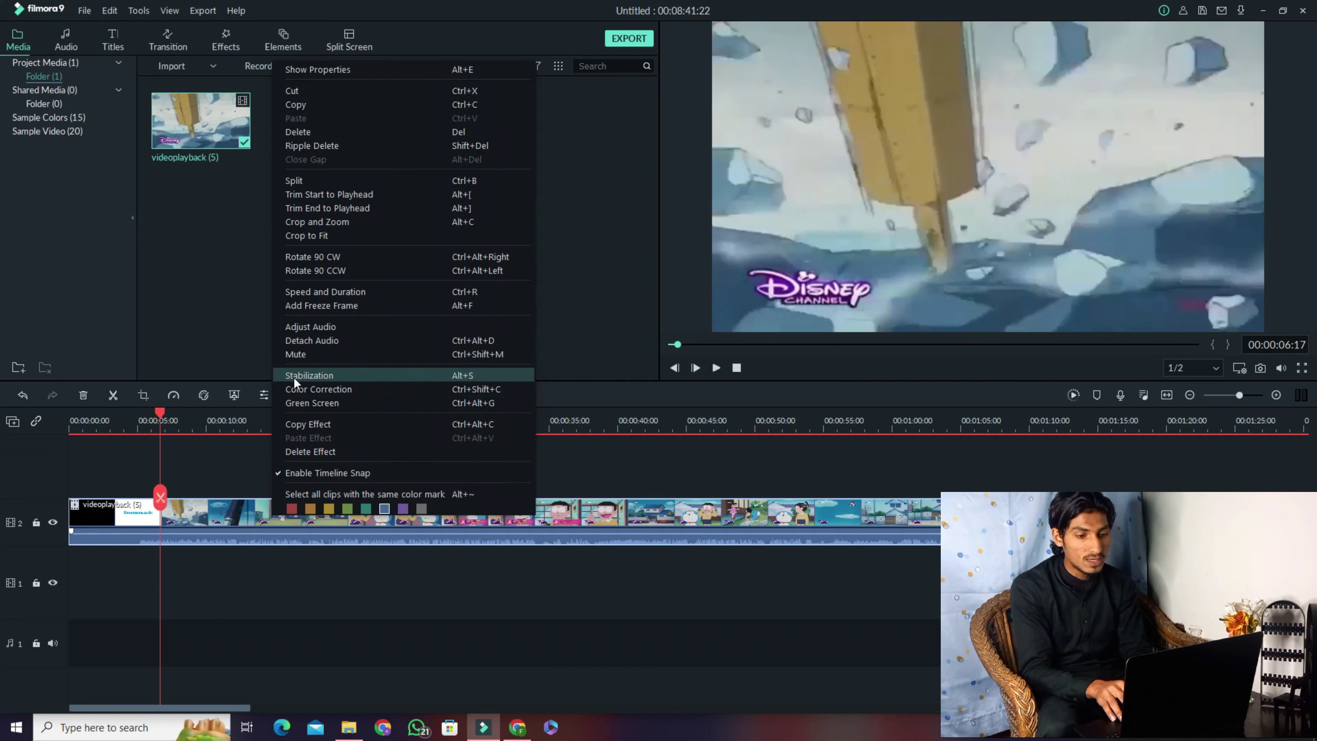
click(345, 292)
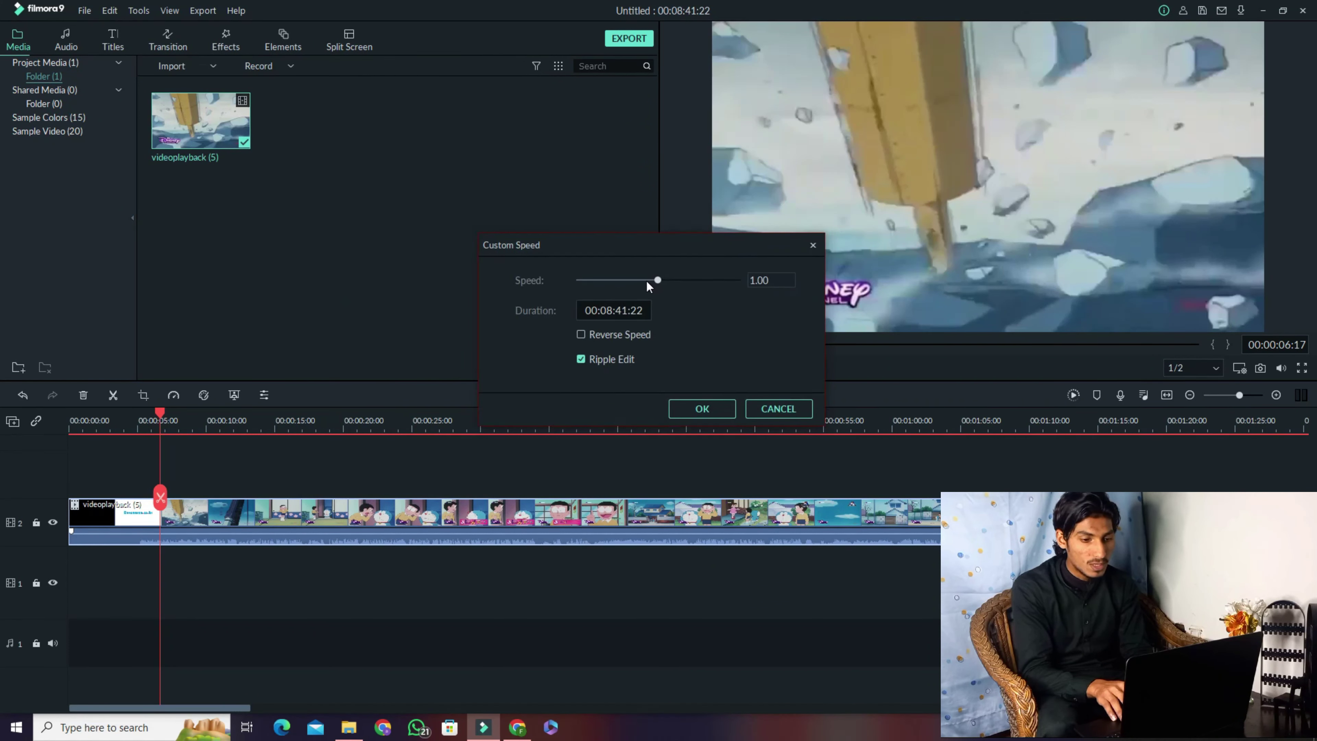
drag(656, 280, 652, 280)
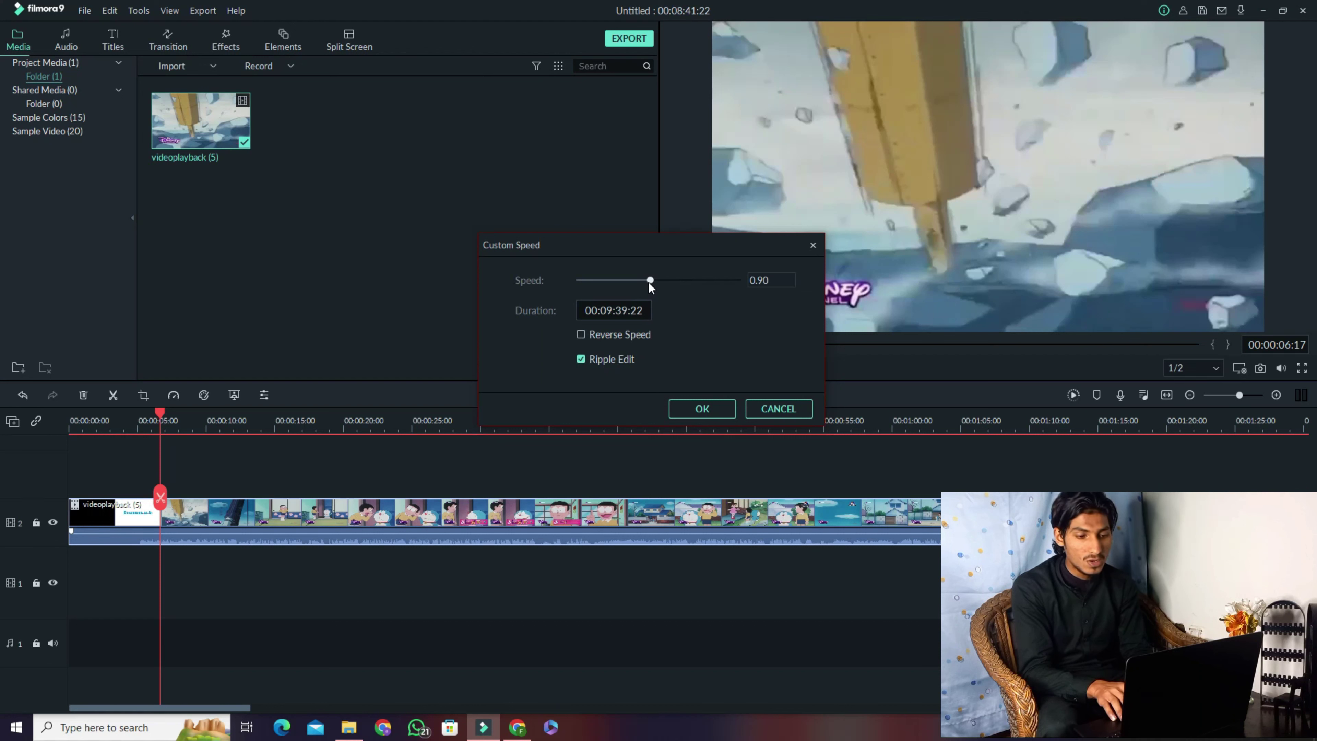
click(702, 408)
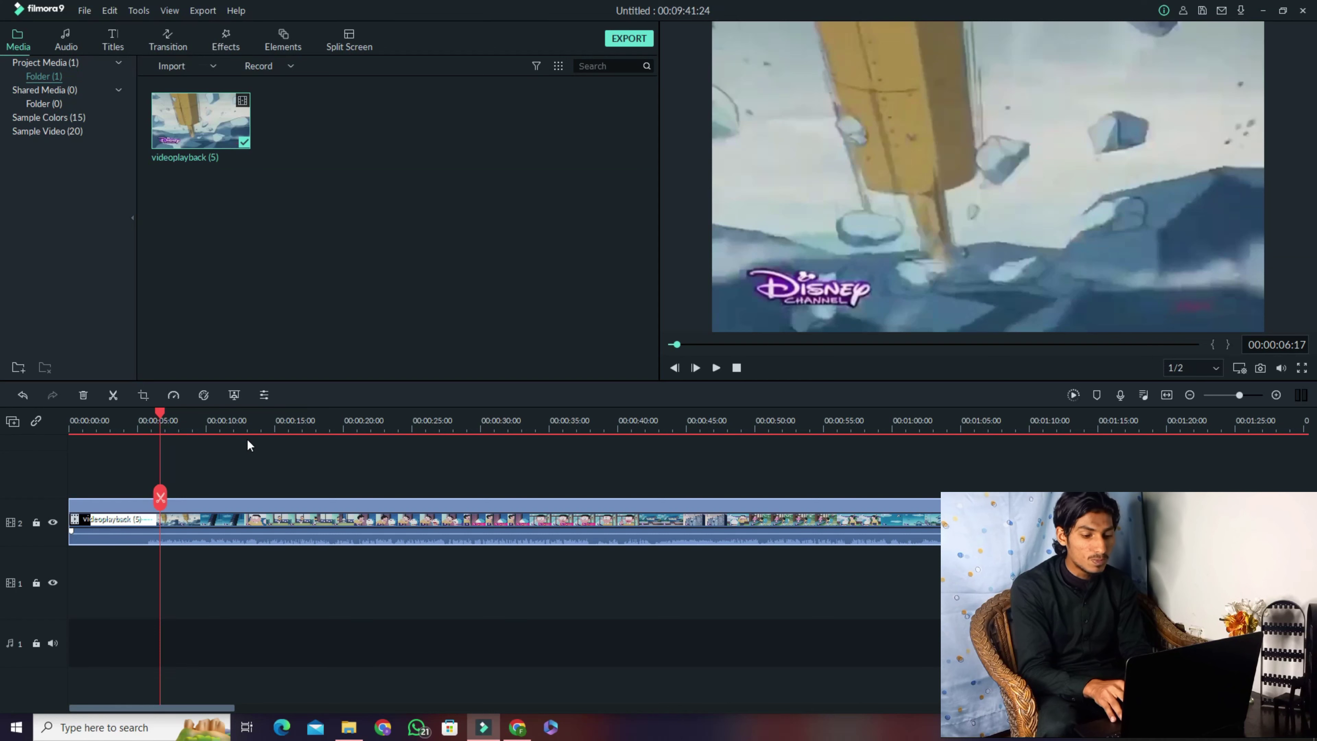
click(216, 413)
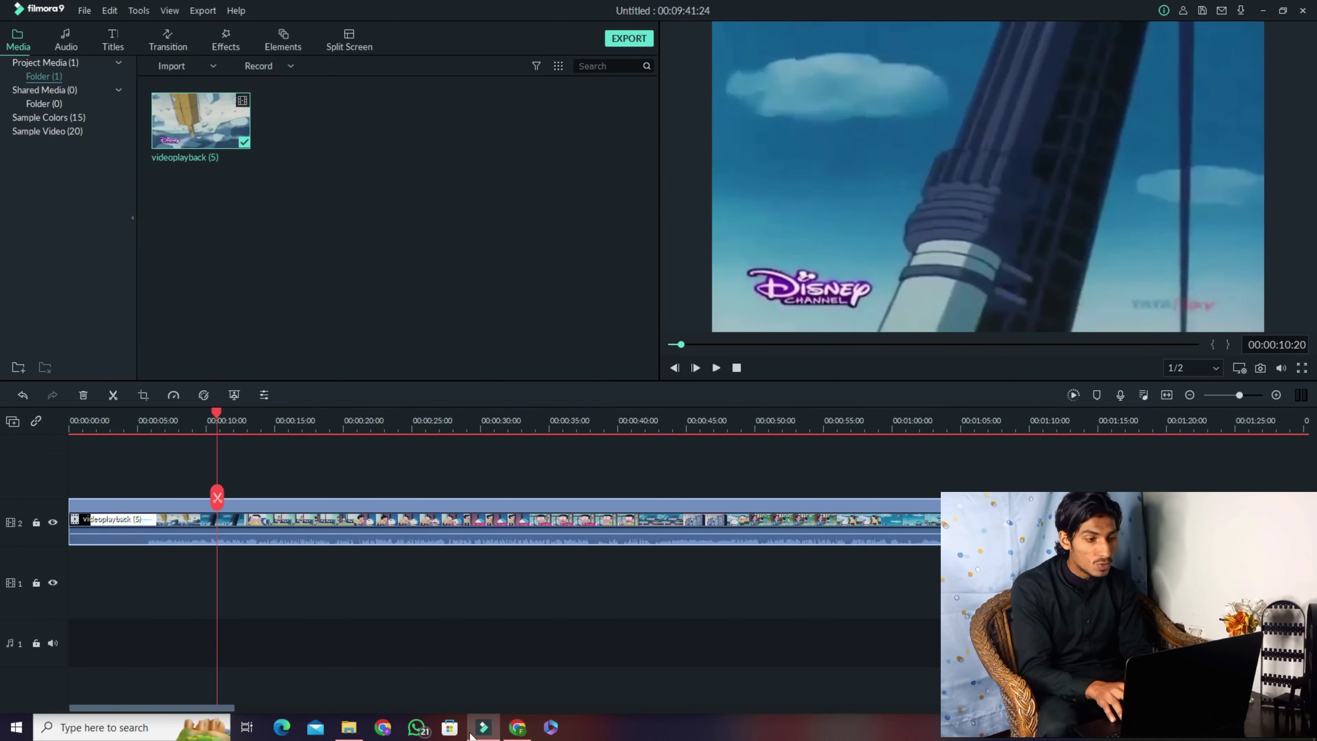
Switch to Chrome and search Google for "black background" in a new tab.
click(515, 728)
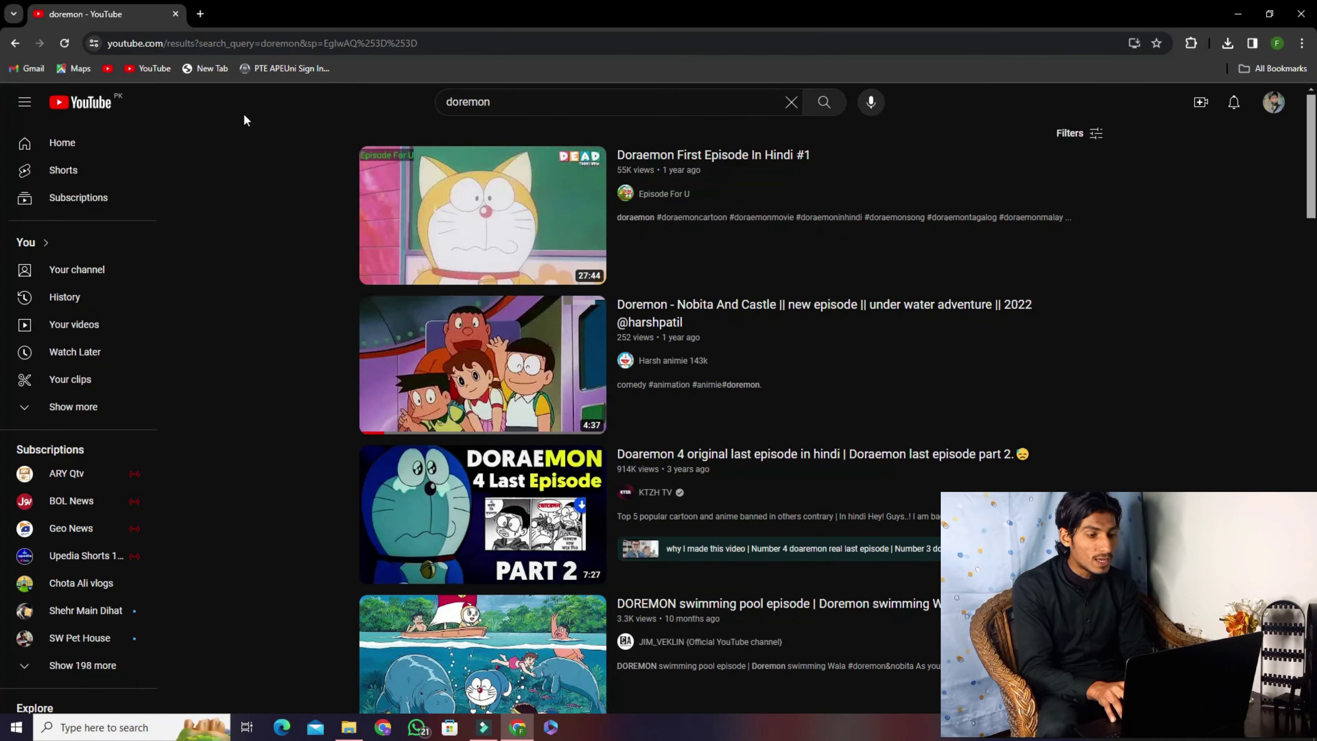
click(199, 14)
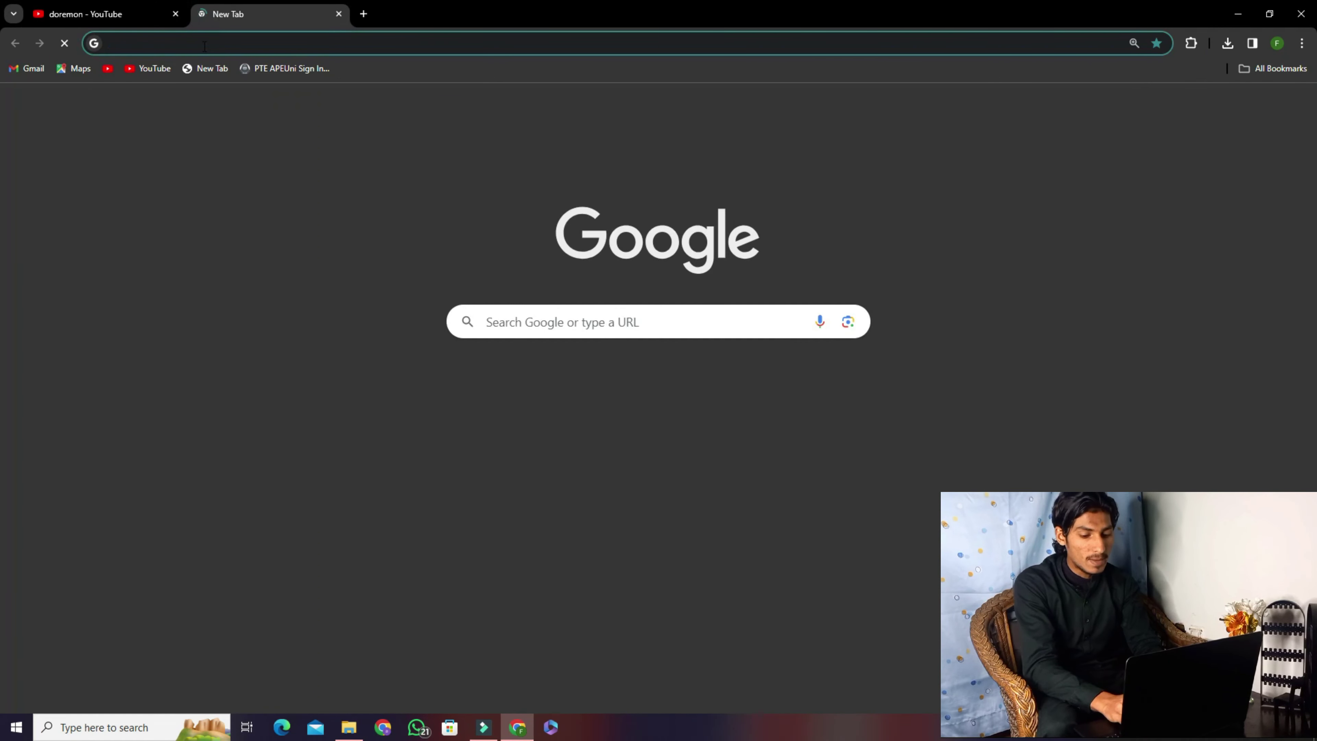
text(bla)
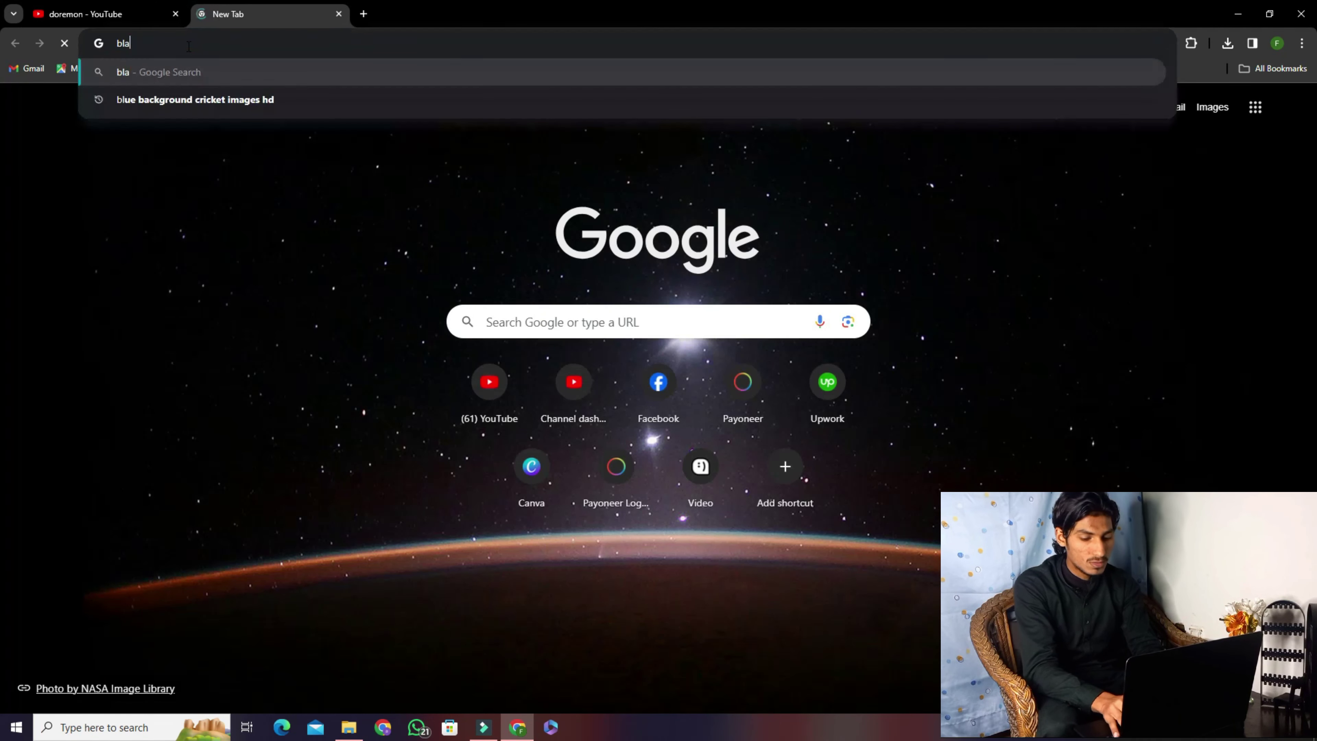
text(ck backgr)
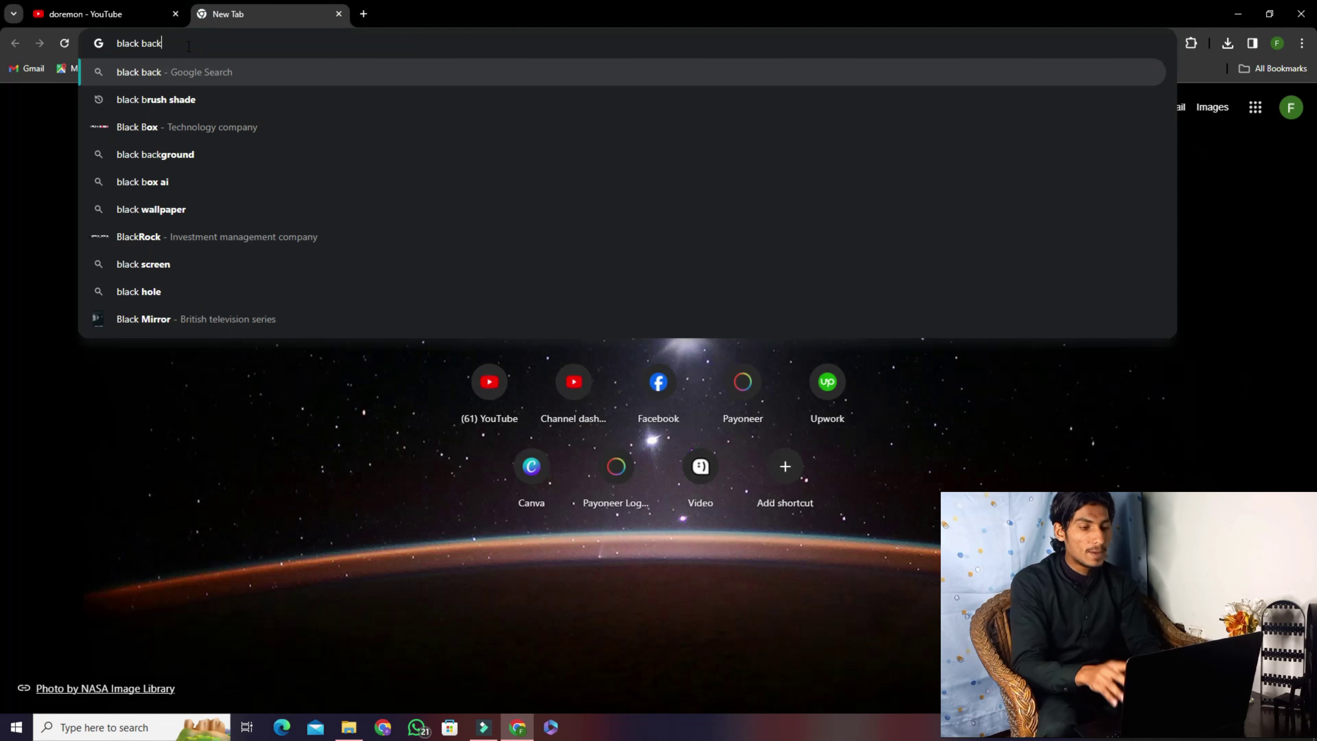
text(ound)
key(Return)
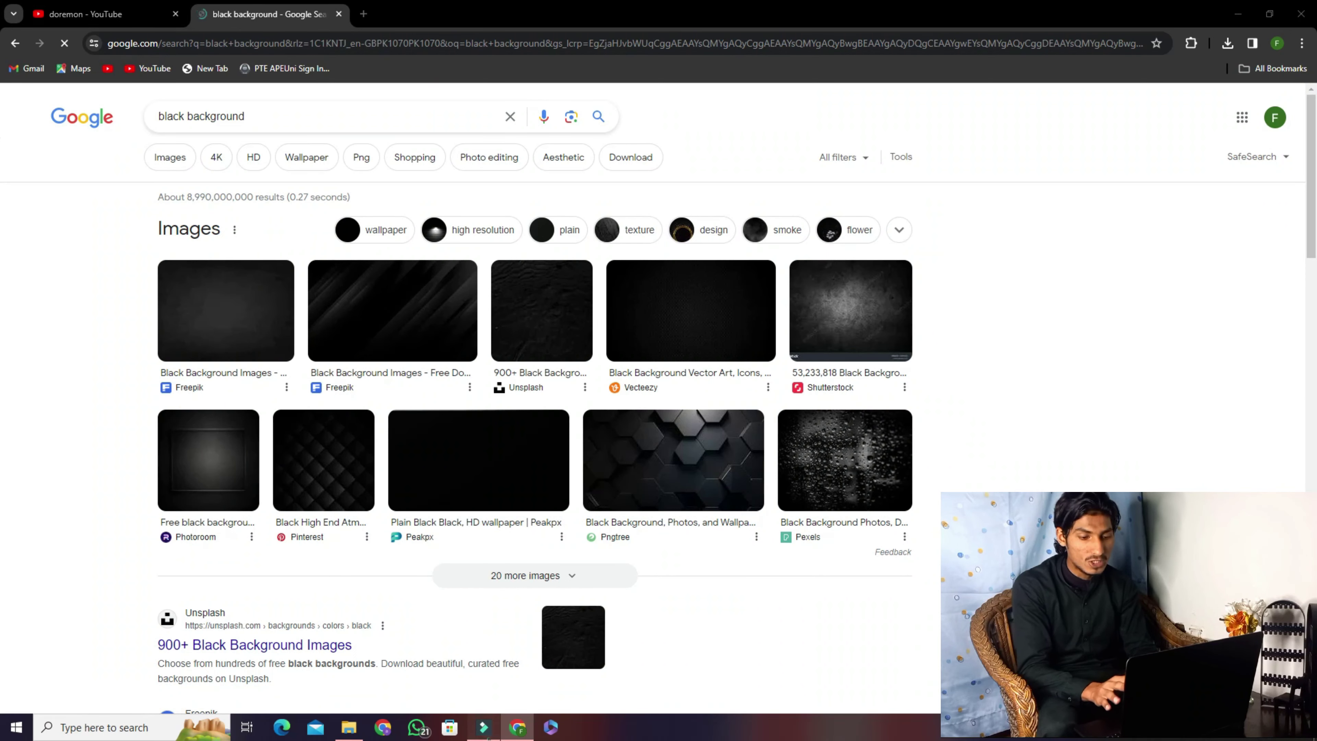
Save the Vecteezy black background image from the search results into the assignment folder as the JPEG "advhjbdsv".
click(483, 727)
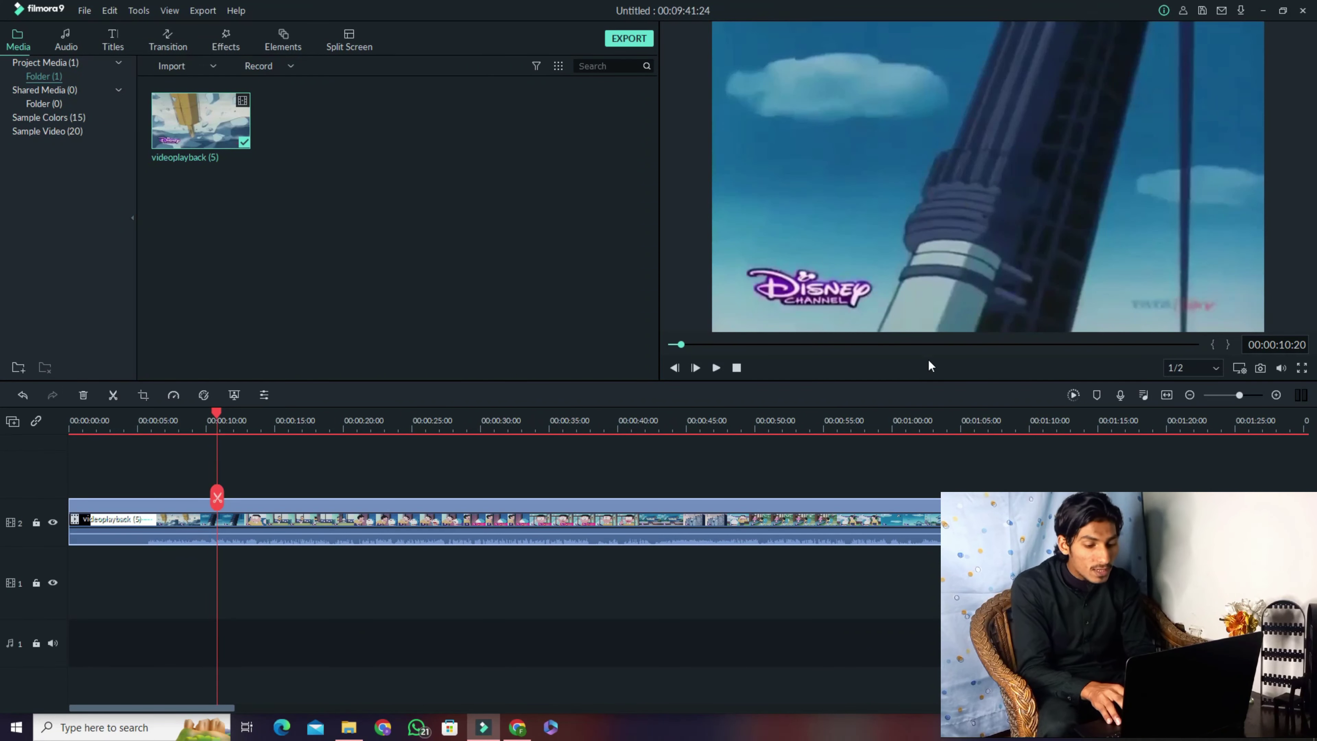
click(517, 726)
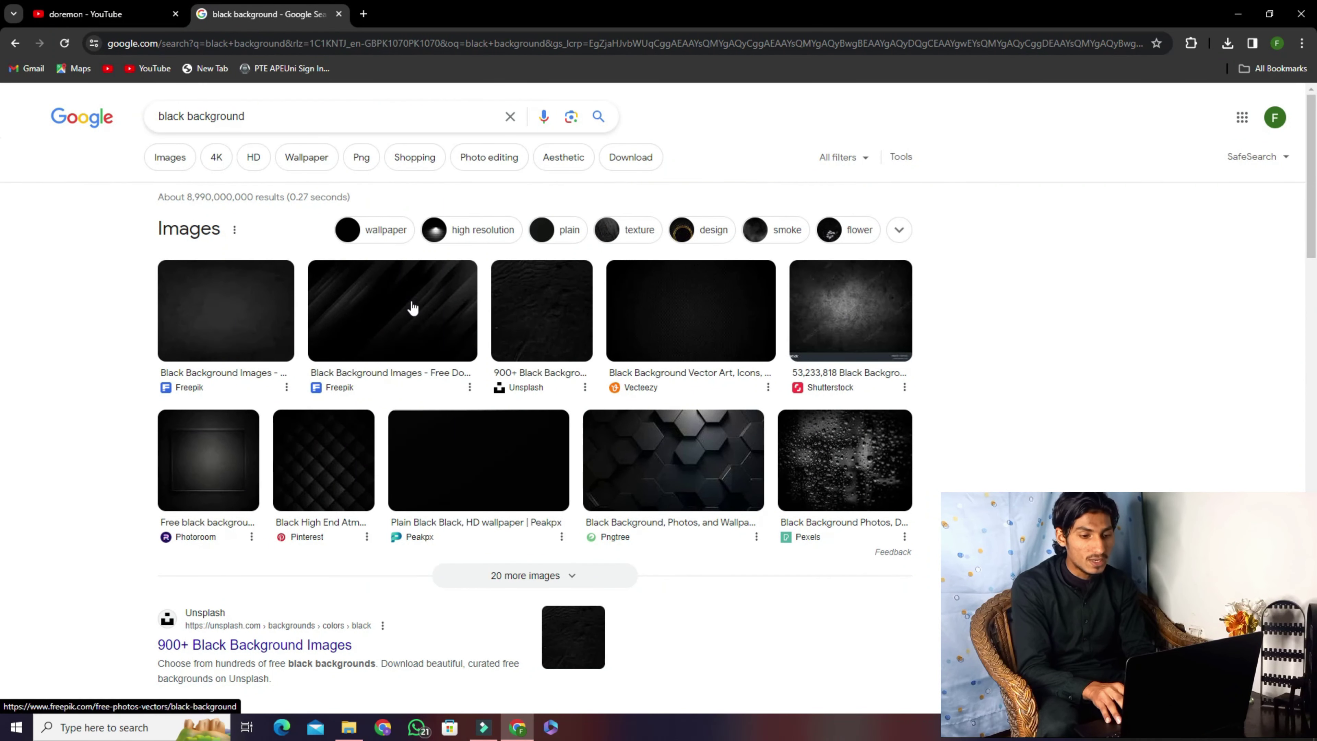
click(686, 314)
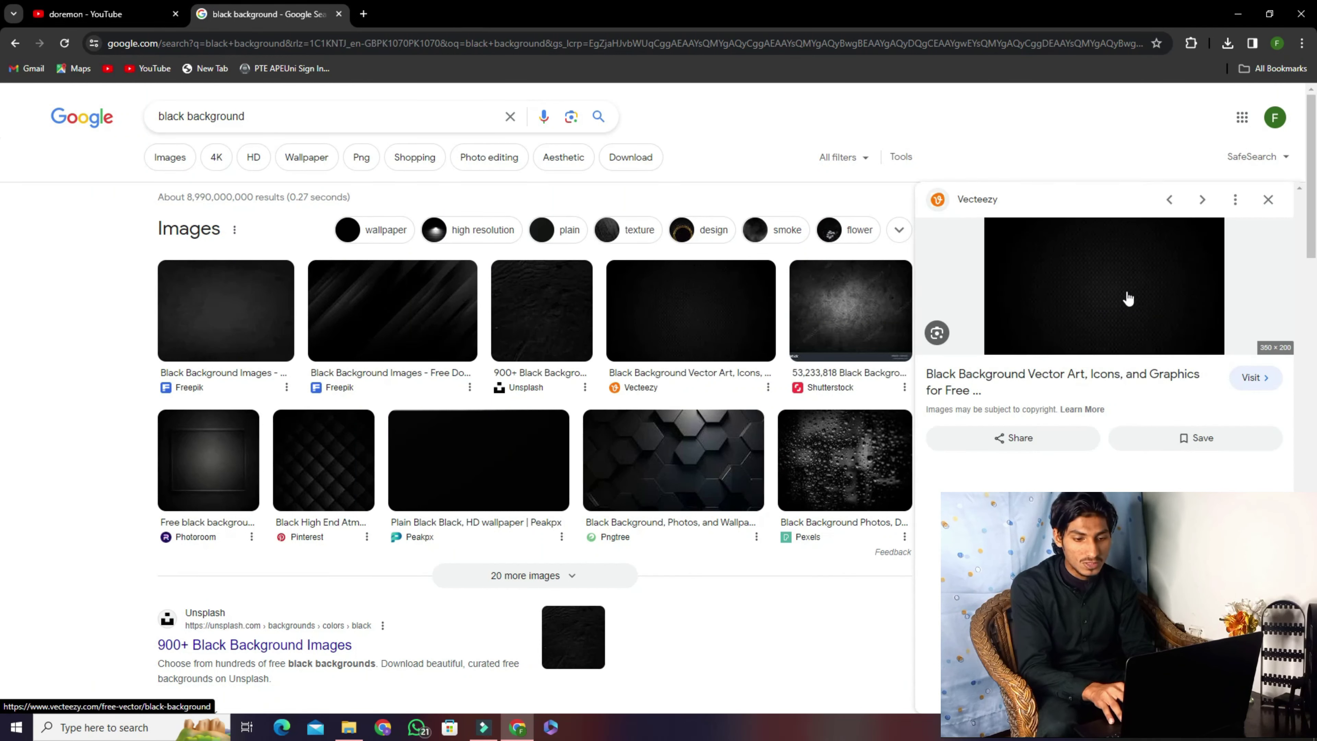
right_click(1120, 295)
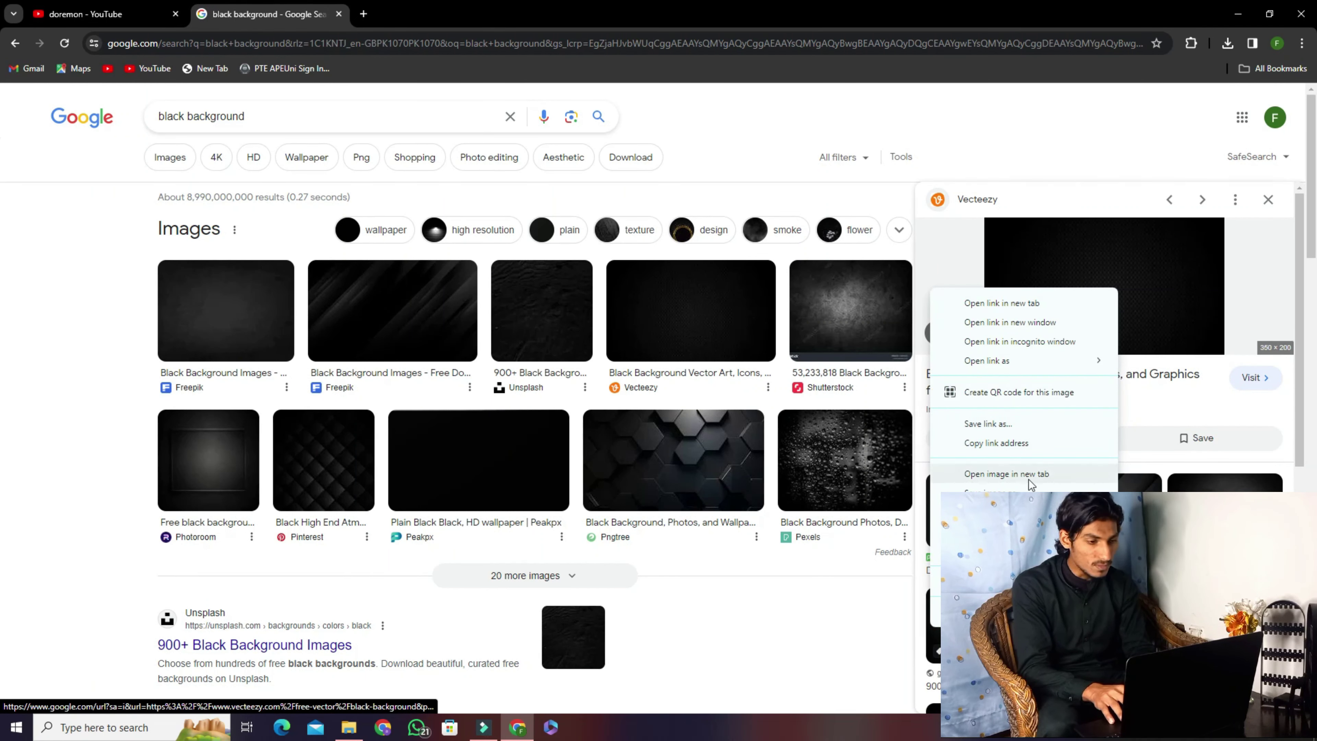
click(1016, 498)
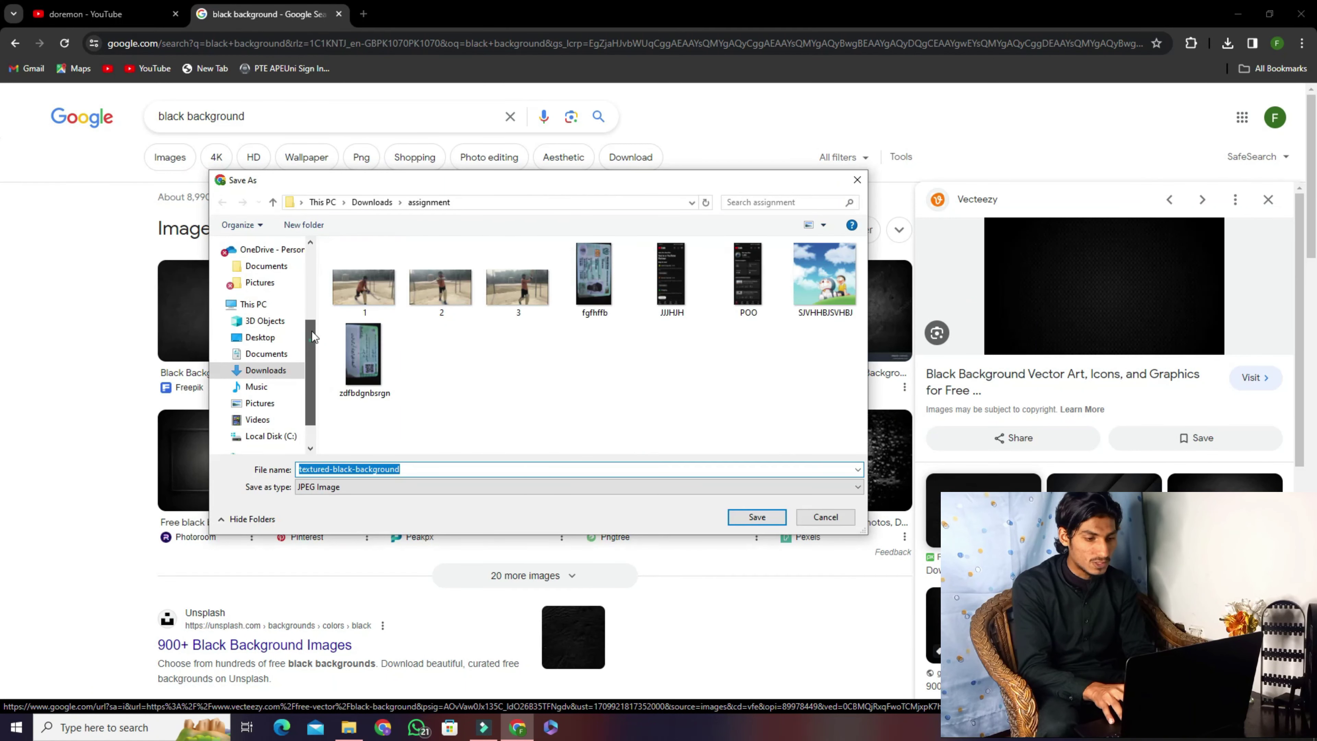
scroll(264, 332, up, 5)
click(406, 472)
key(ctrl+a)
text(asdasd)
key(Return)
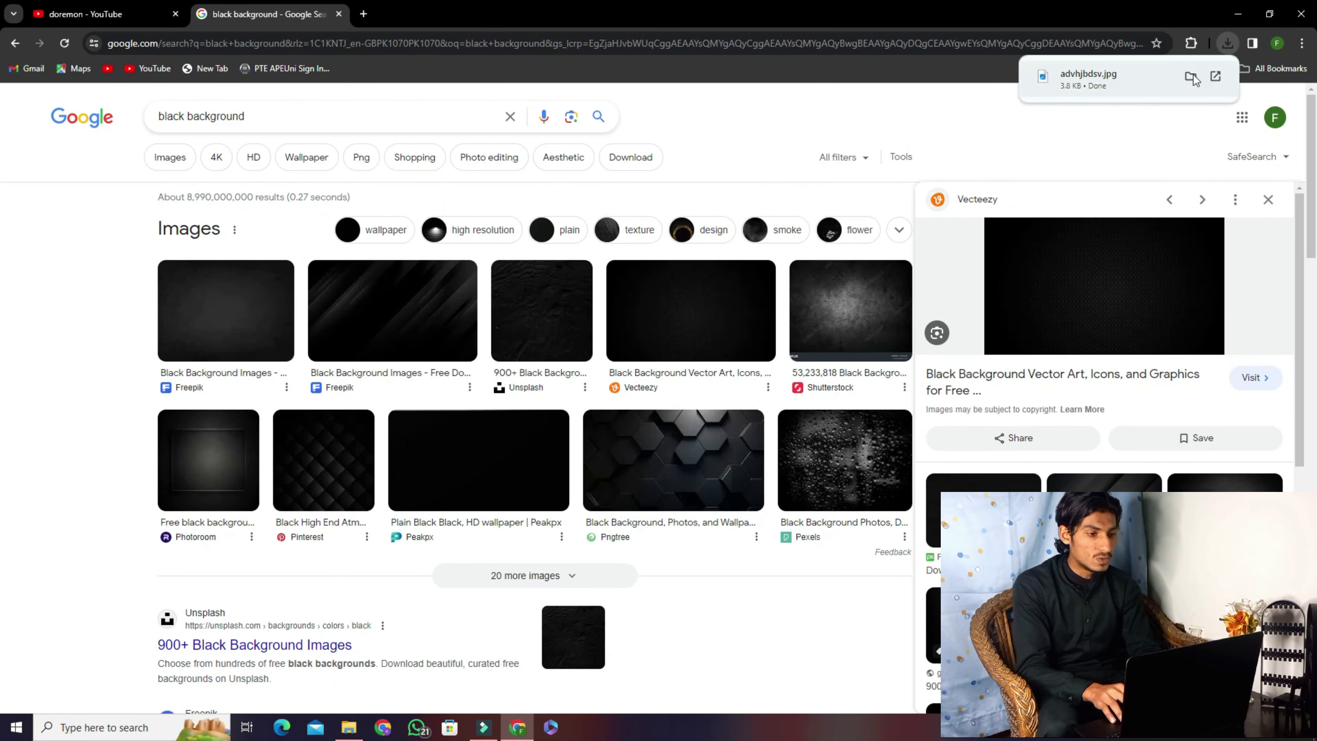
Import the advhjbdsv image from the assignment folder into Filmora9's project media and place it at the start of video track 1.
click(1191, 77)
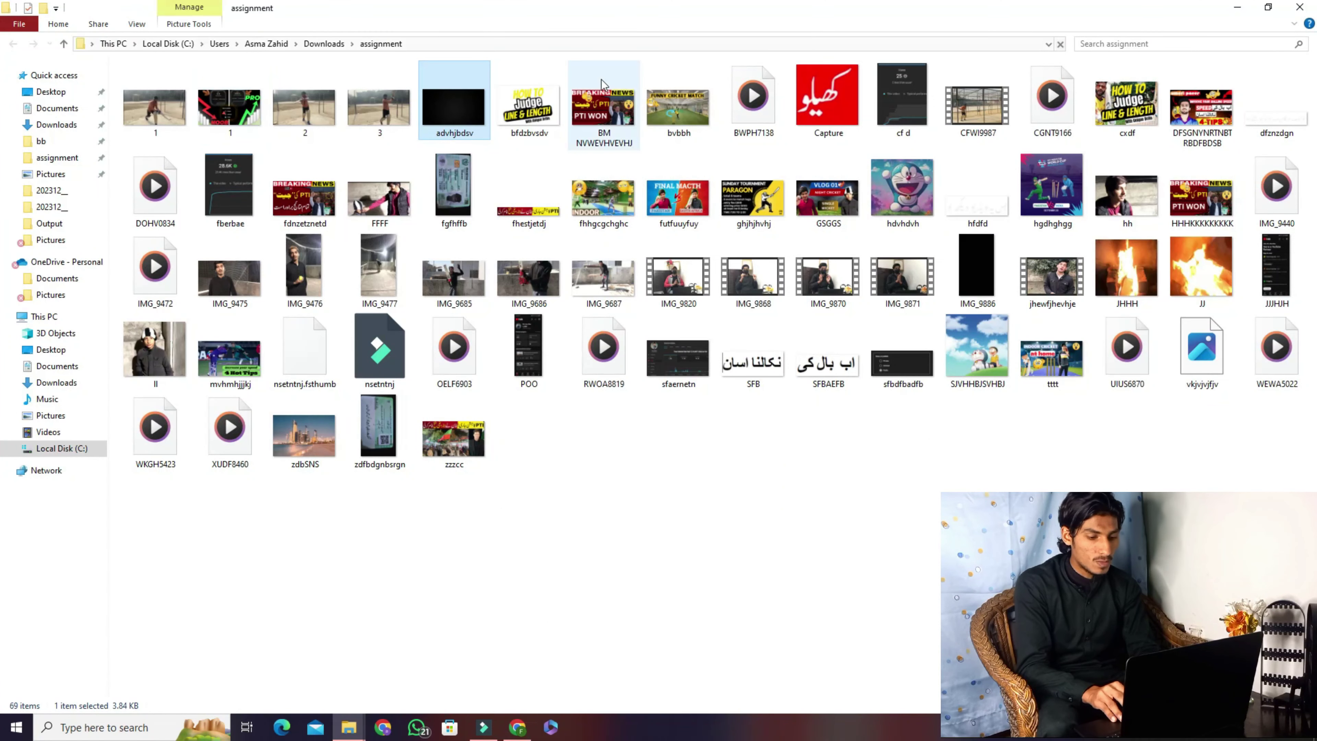
drag(476, 719, 418, 192)
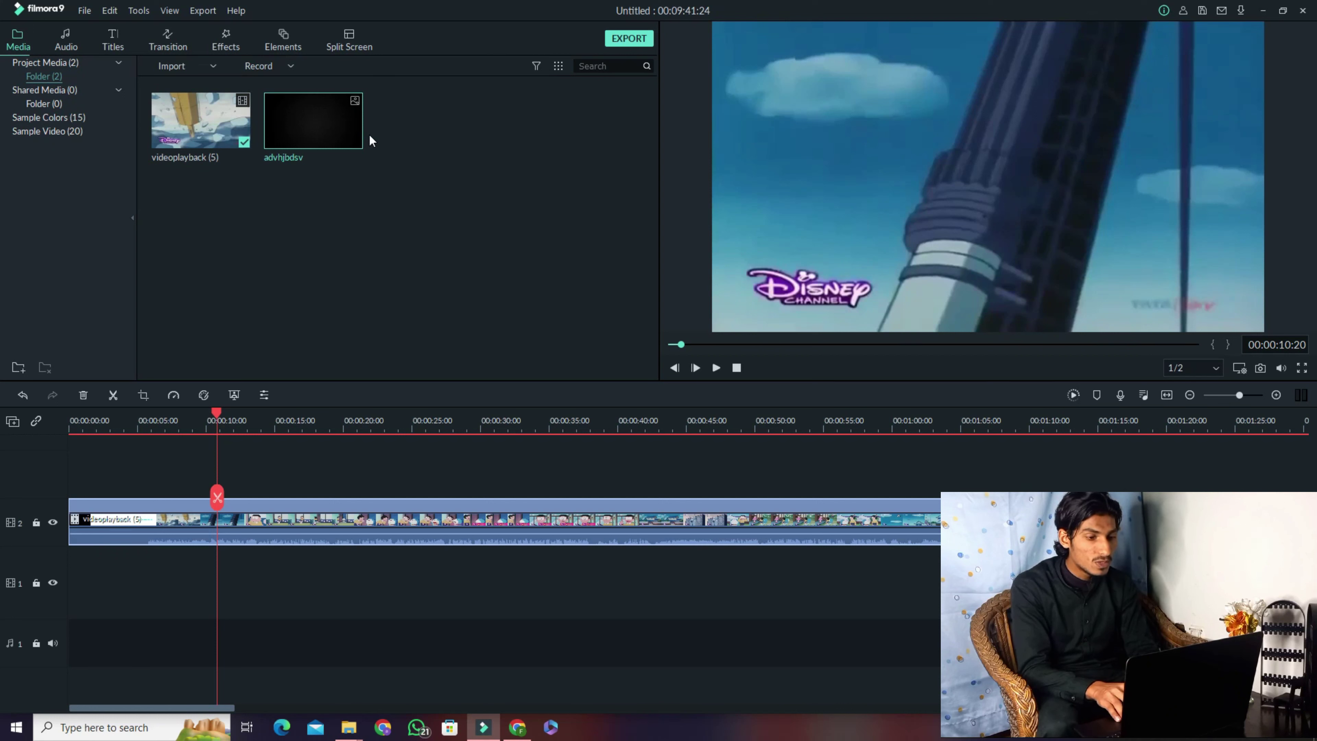
drag(348, 127, 12, 574)
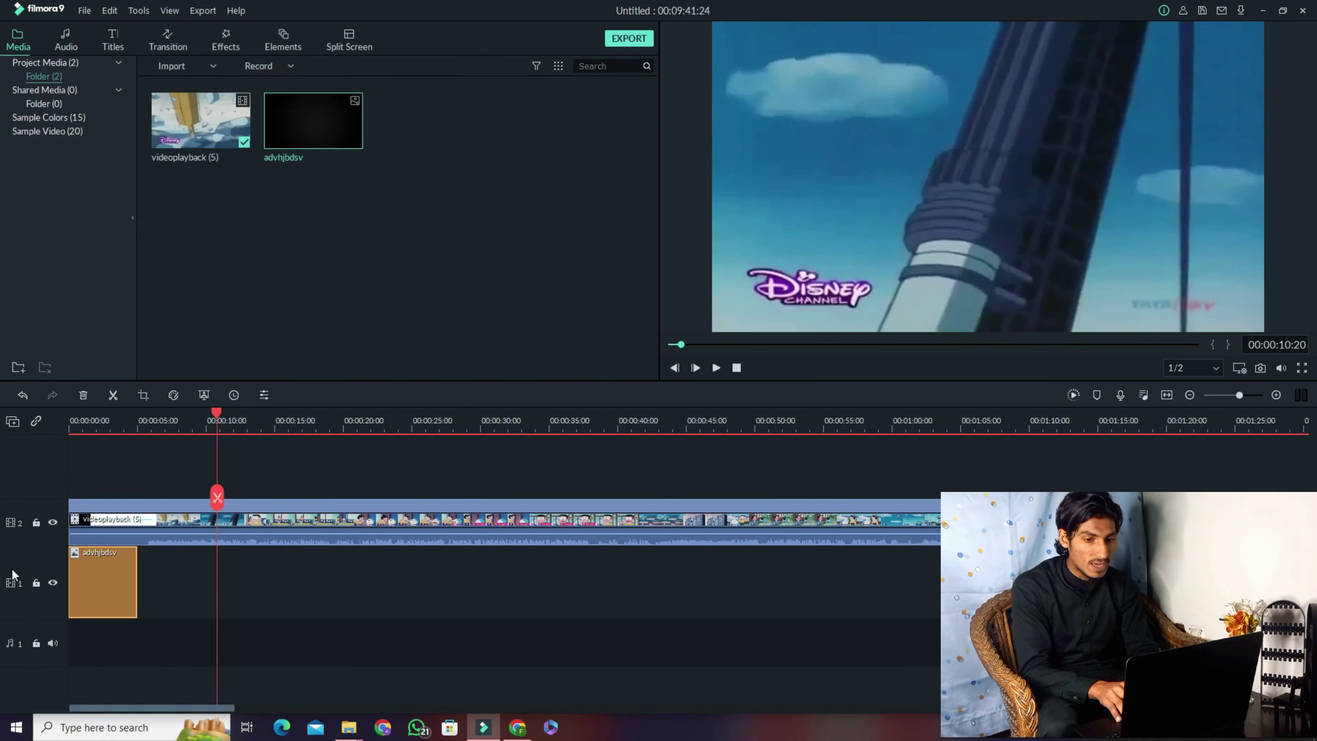
Shrink the videoplayback (5) picture in the preview and centre it so the black image forms a border on all sides.
click(116, 421)
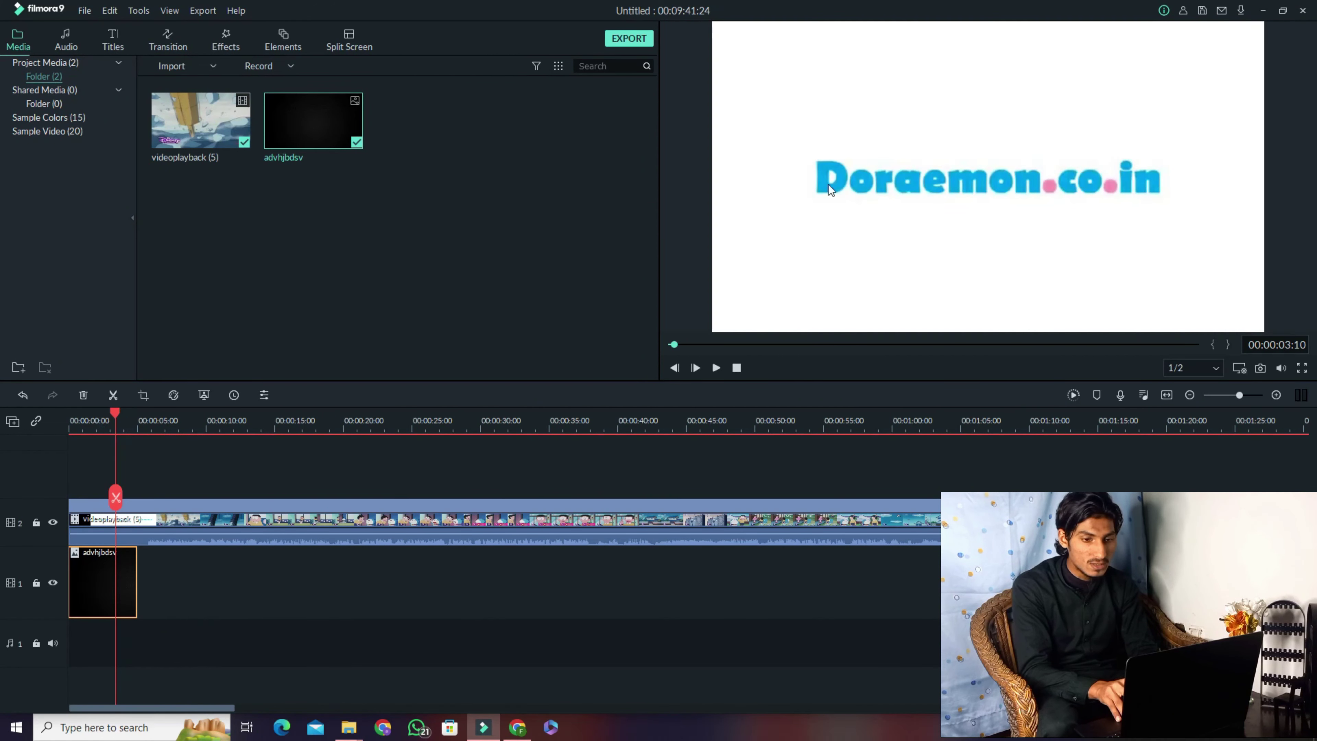
drag(1005, 126, 985, 195)
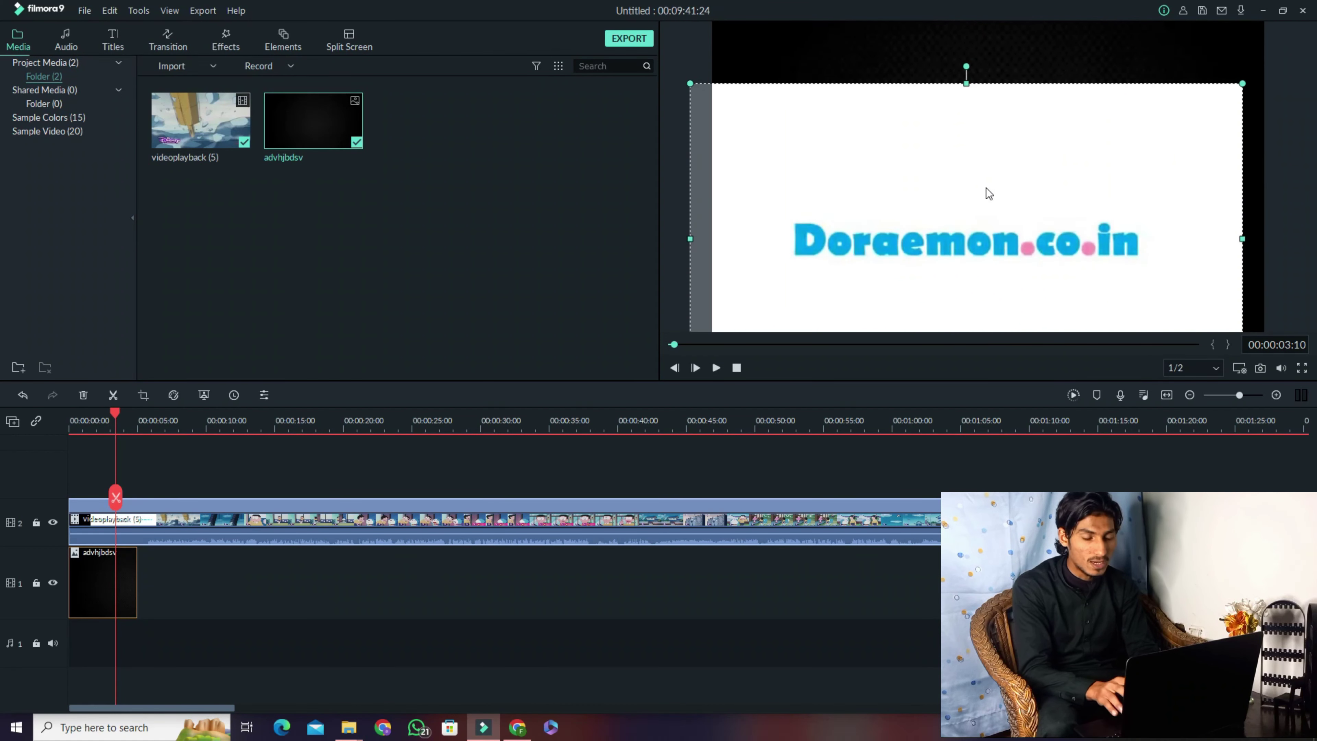
click(1004, 45)
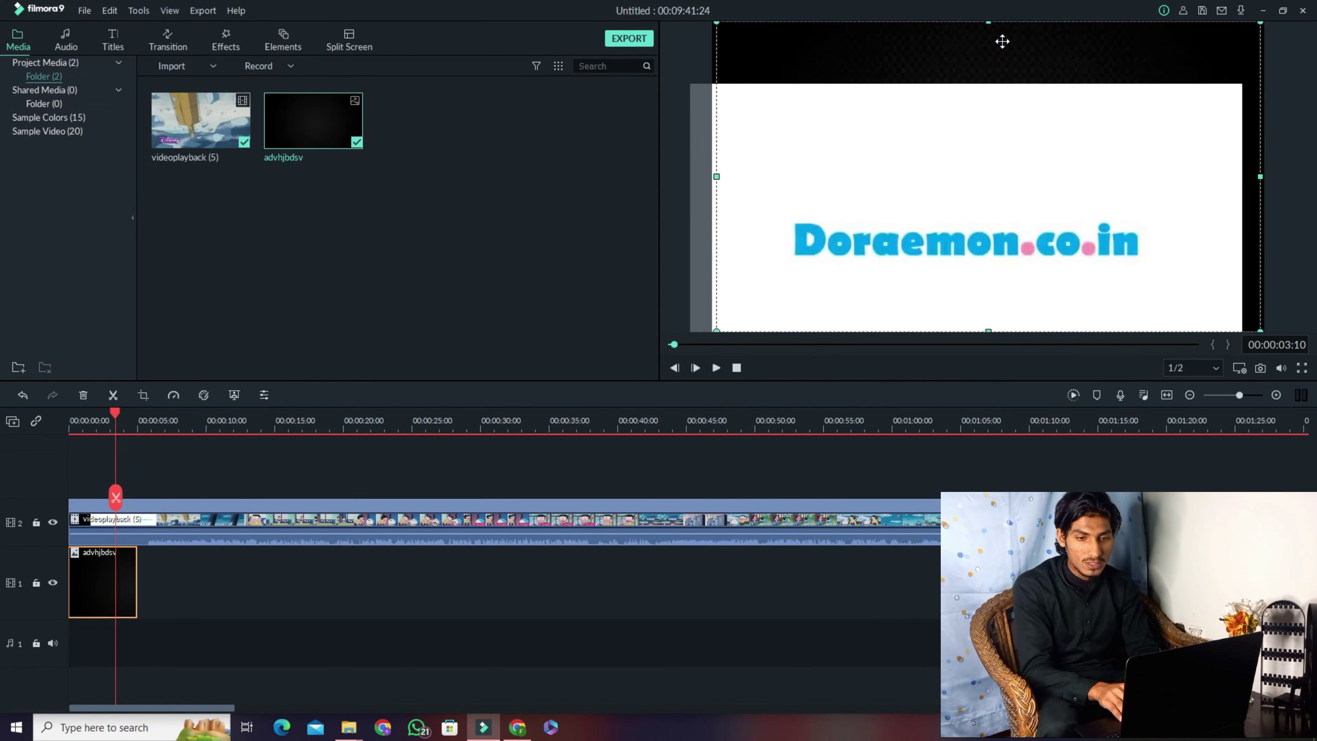
click(1208, 123)
drag(1222, 87, 1187, 68)
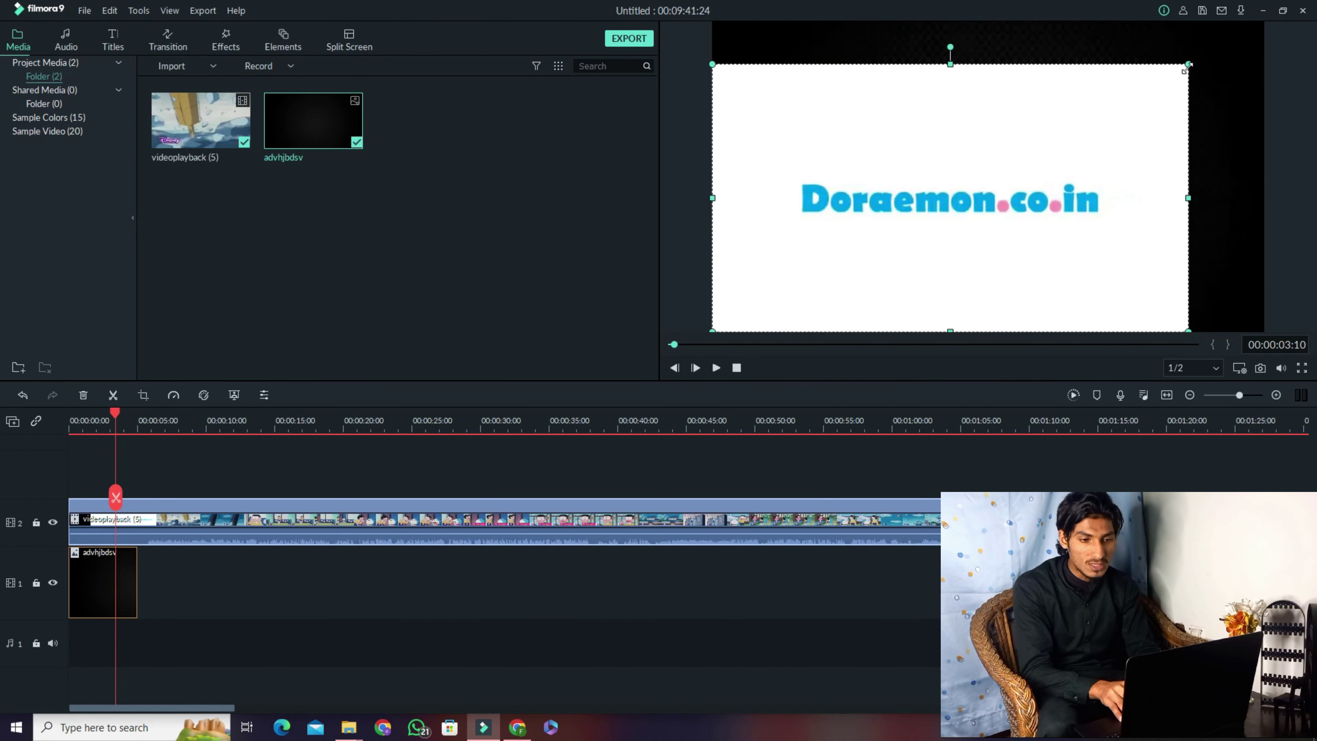
drag(1126, 124, 1152, 115)
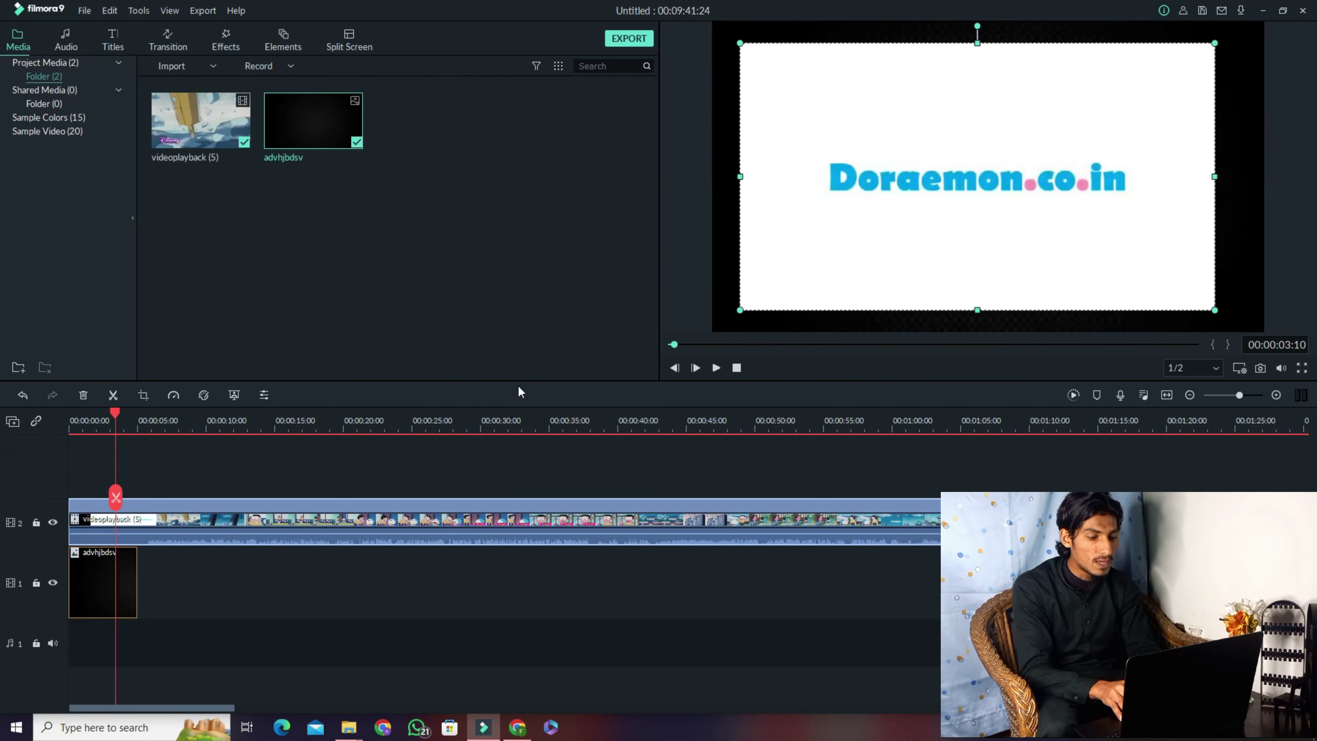
Stretch the advhjbdsv image clip on track 1 to span the videoplayback (5) clip from its start to its end.
drag(132, 605, 1314, 581)
drag(3, 559, 512, 602)
click(315, 424)
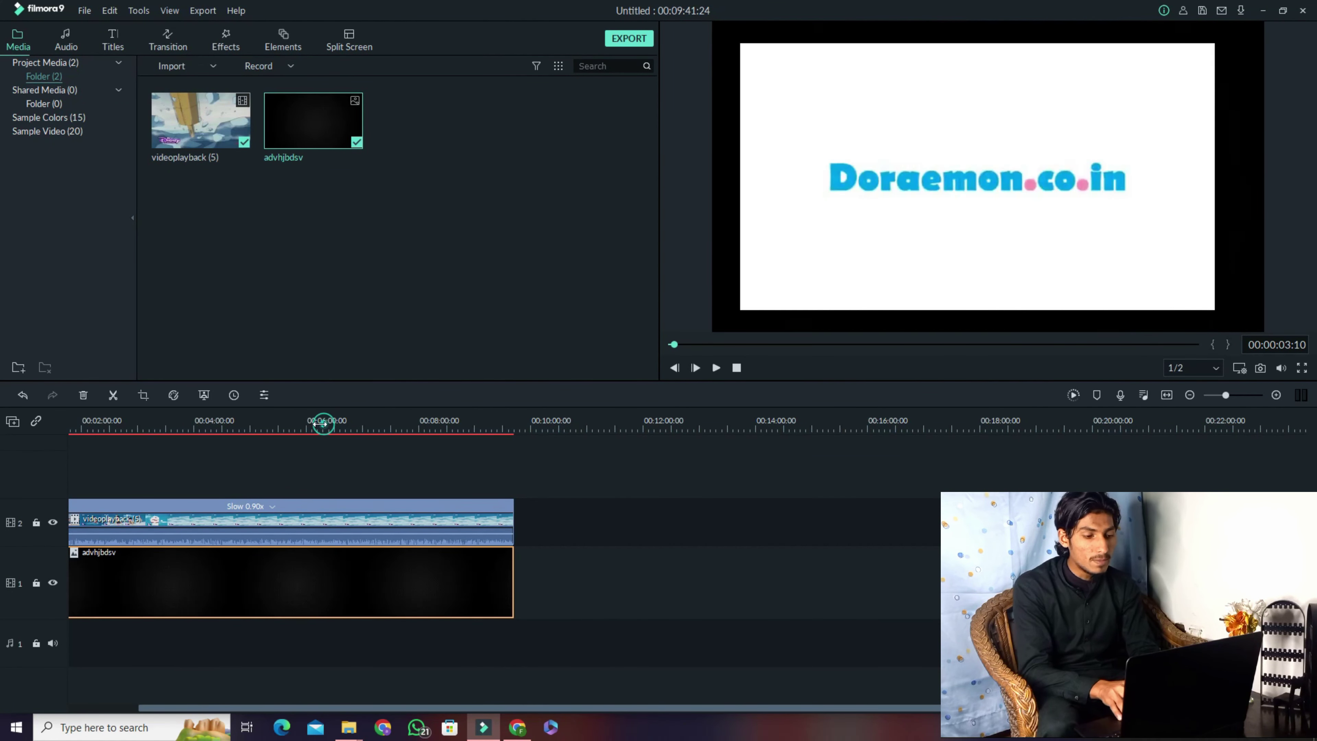
drag(186, 417, 71, 423)
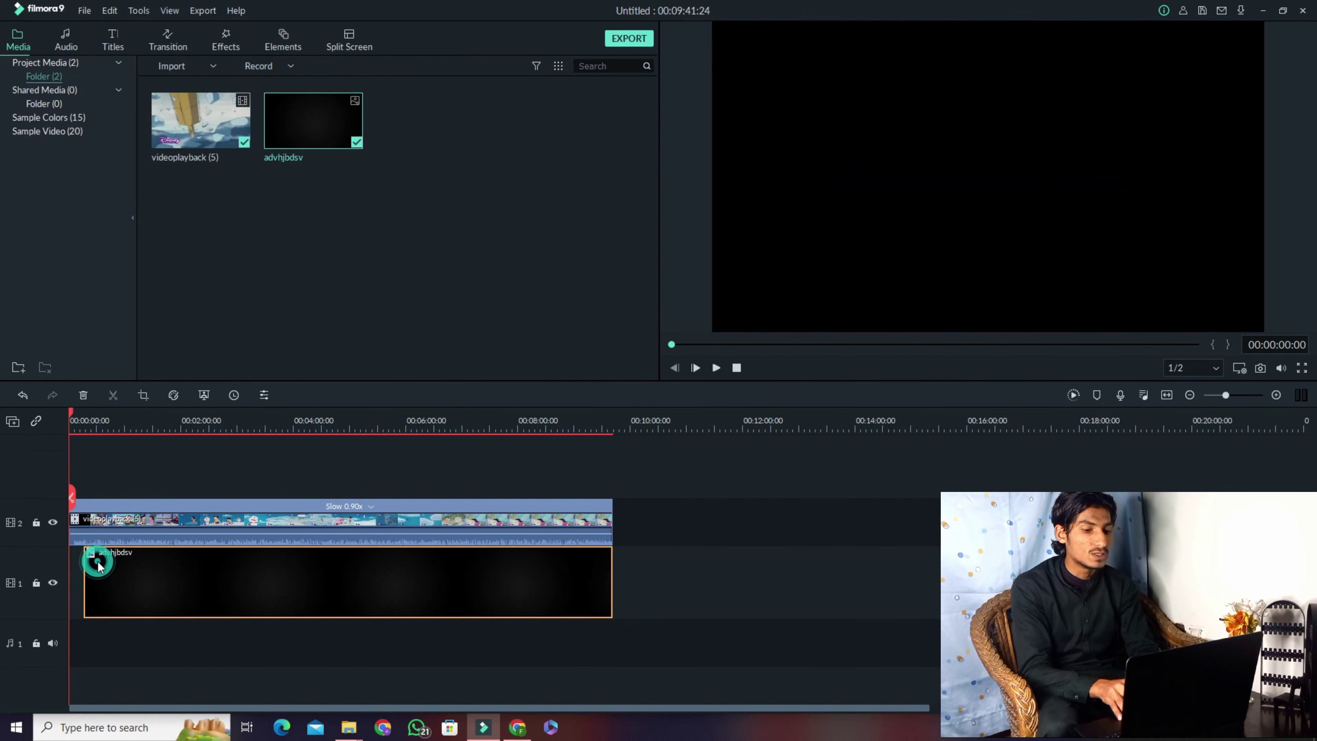
drag(84, 562, 33, 552)
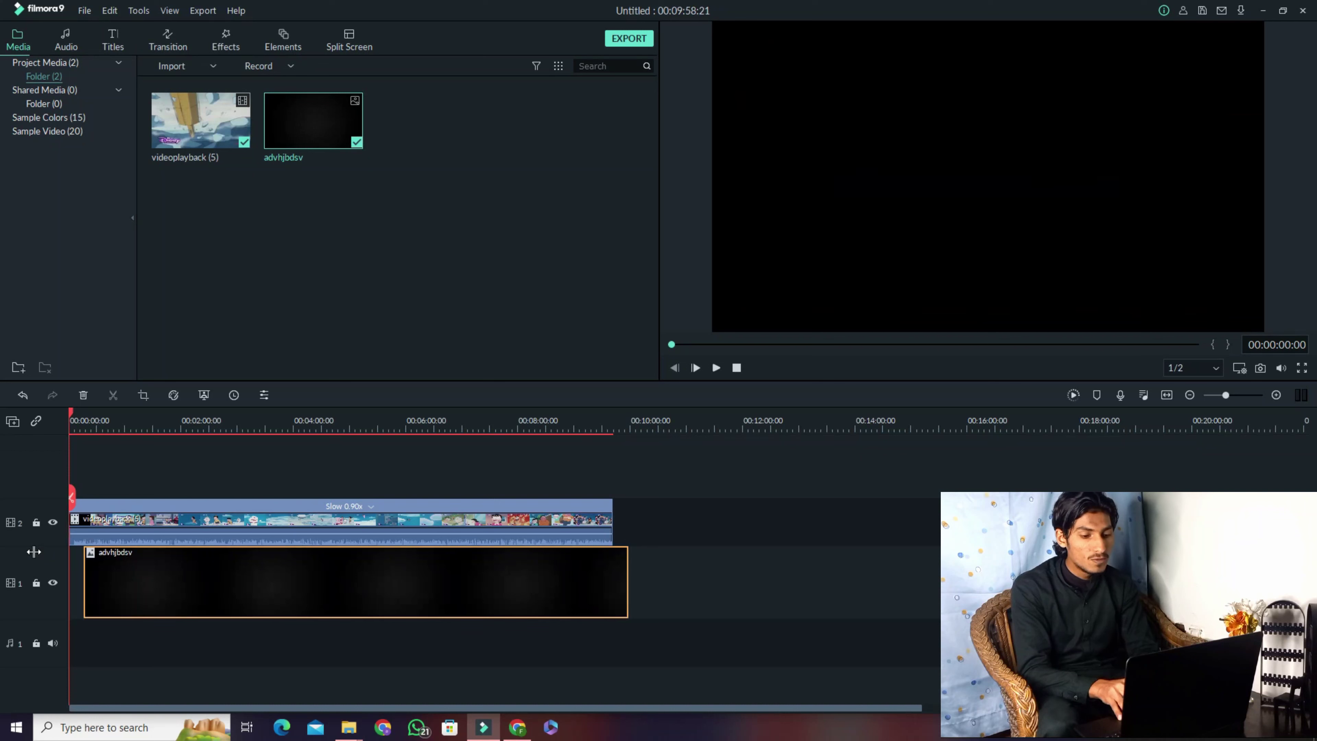
drag(130, 572, 116, 576)
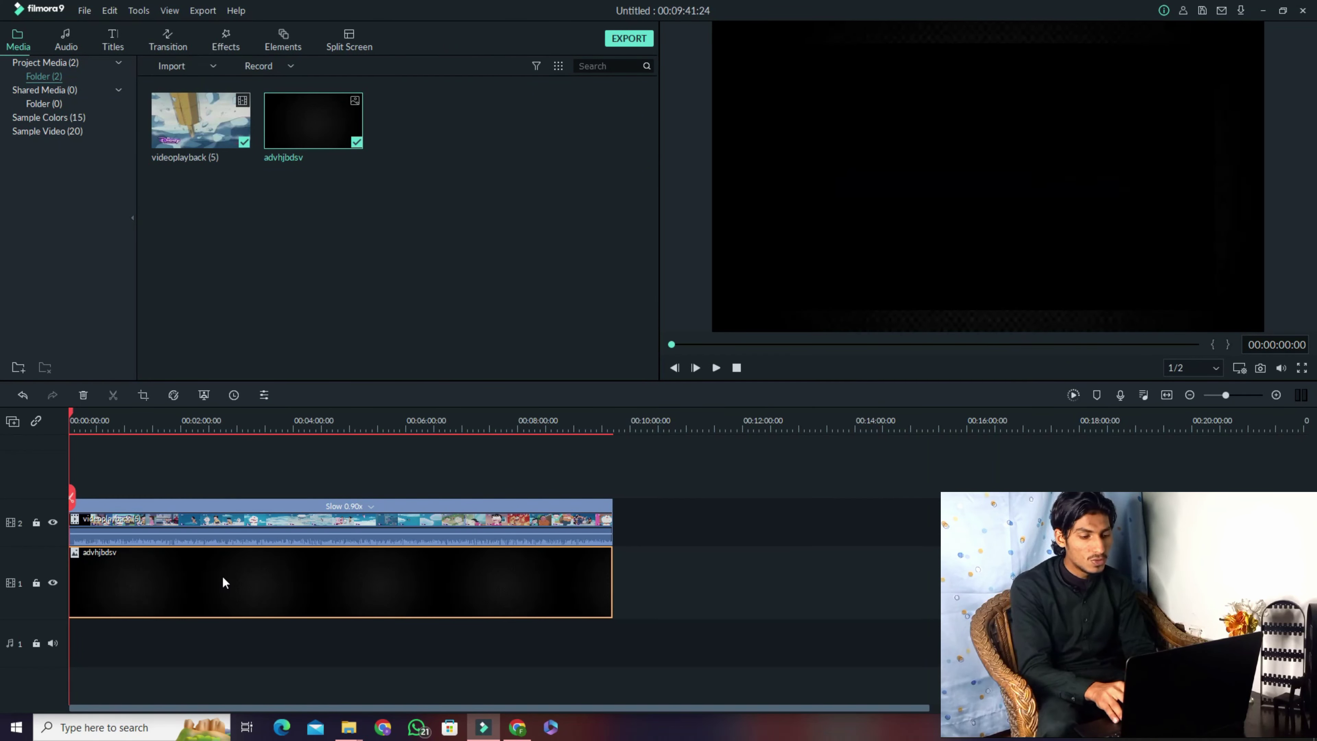
Set the videoplayback (5) clip's audio pitch to -1.00 and its equalizer to Classic.
click(278, 521)
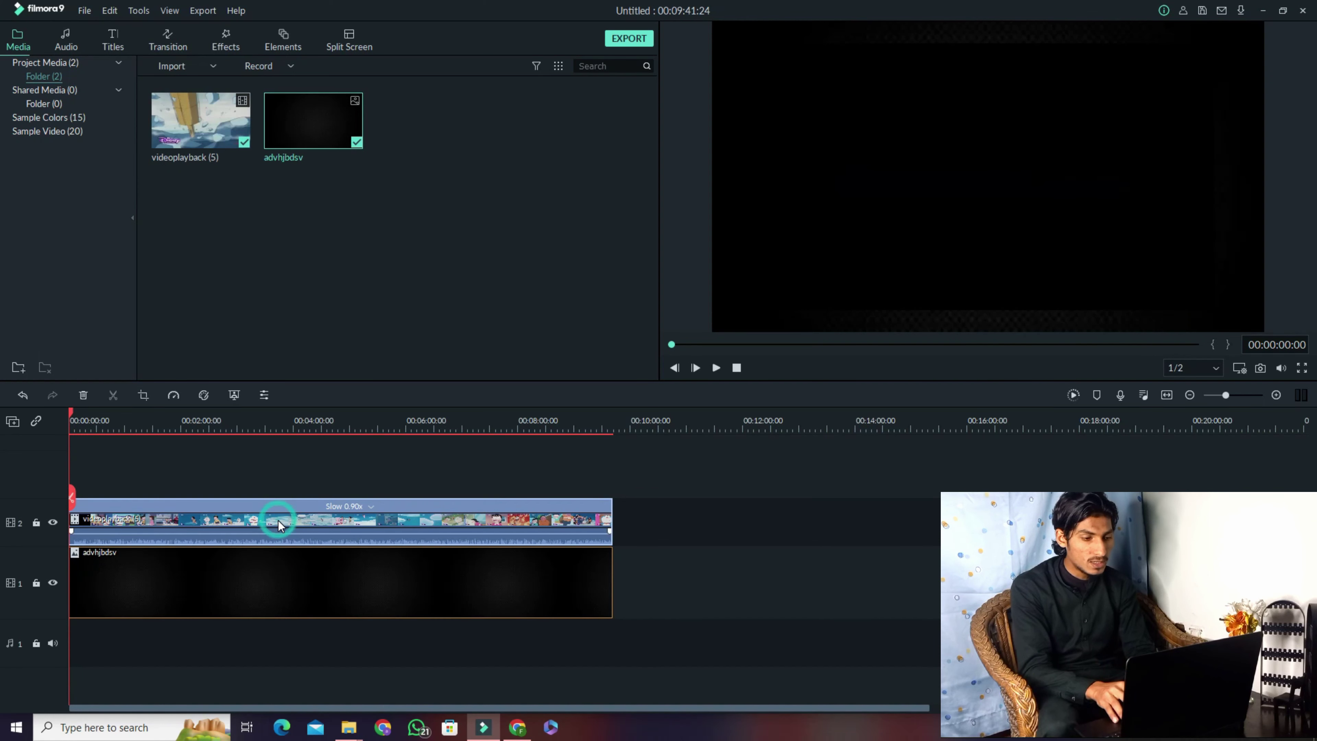
right_click(278, 521)
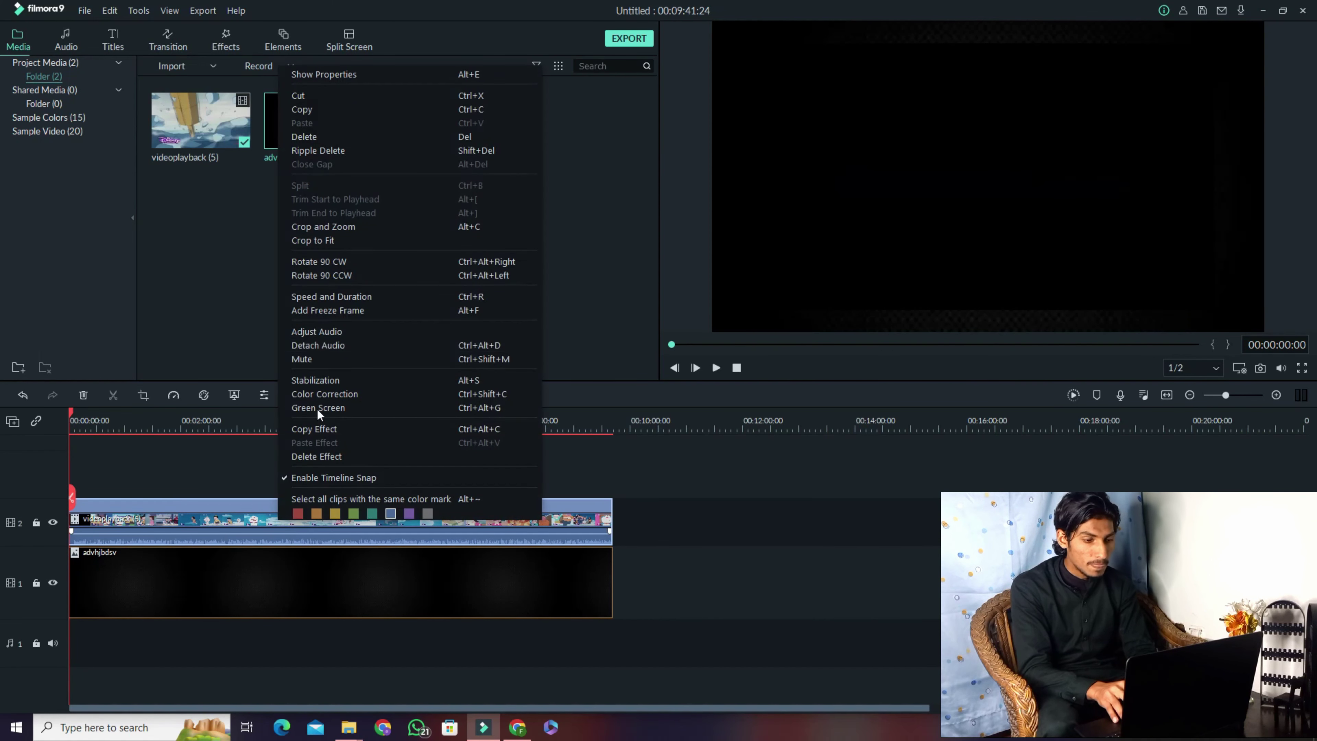
click(334, 338)
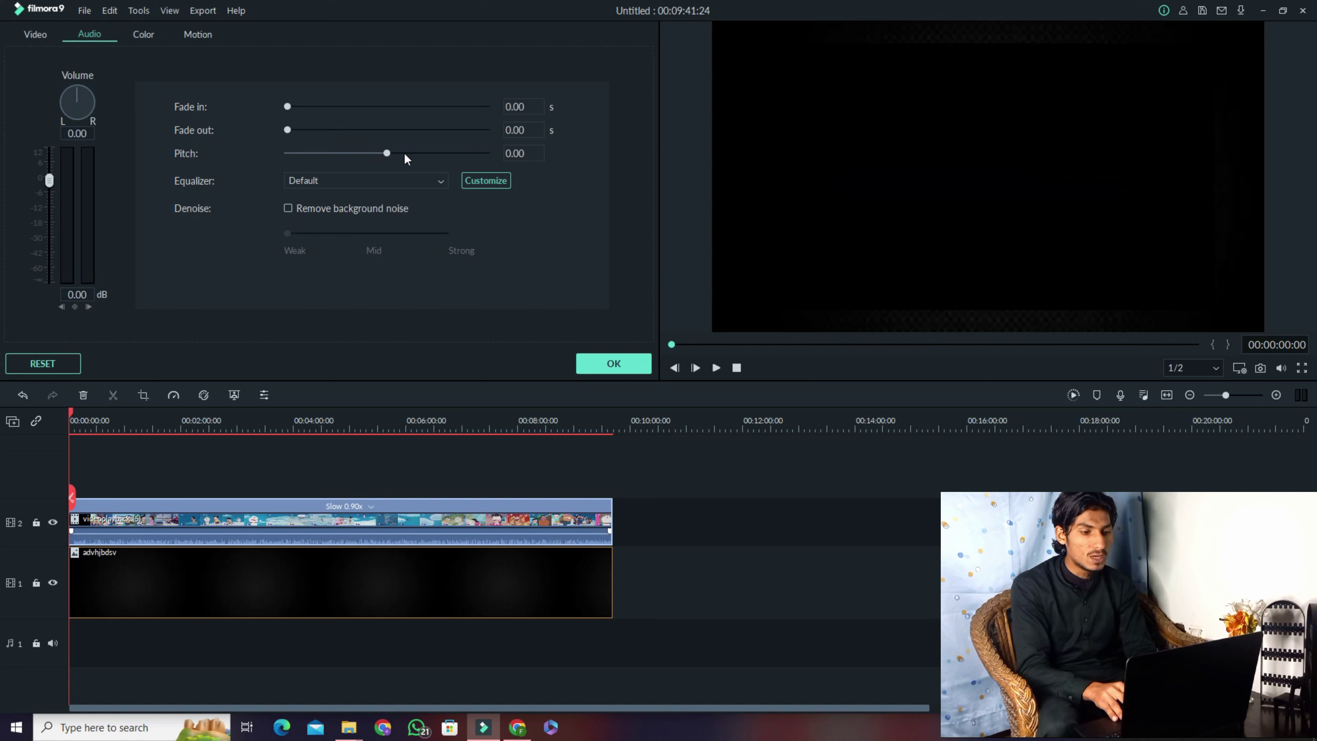
click(374, 153)
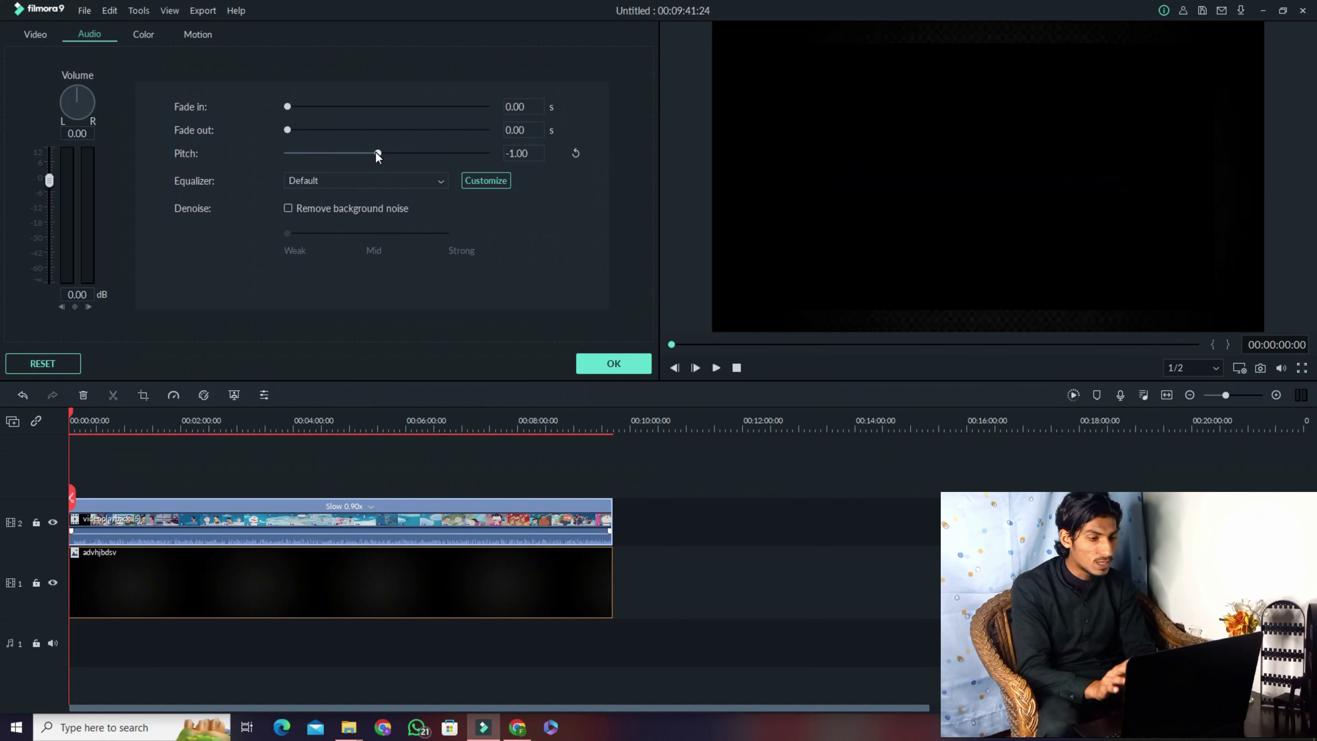
click(430, 185)
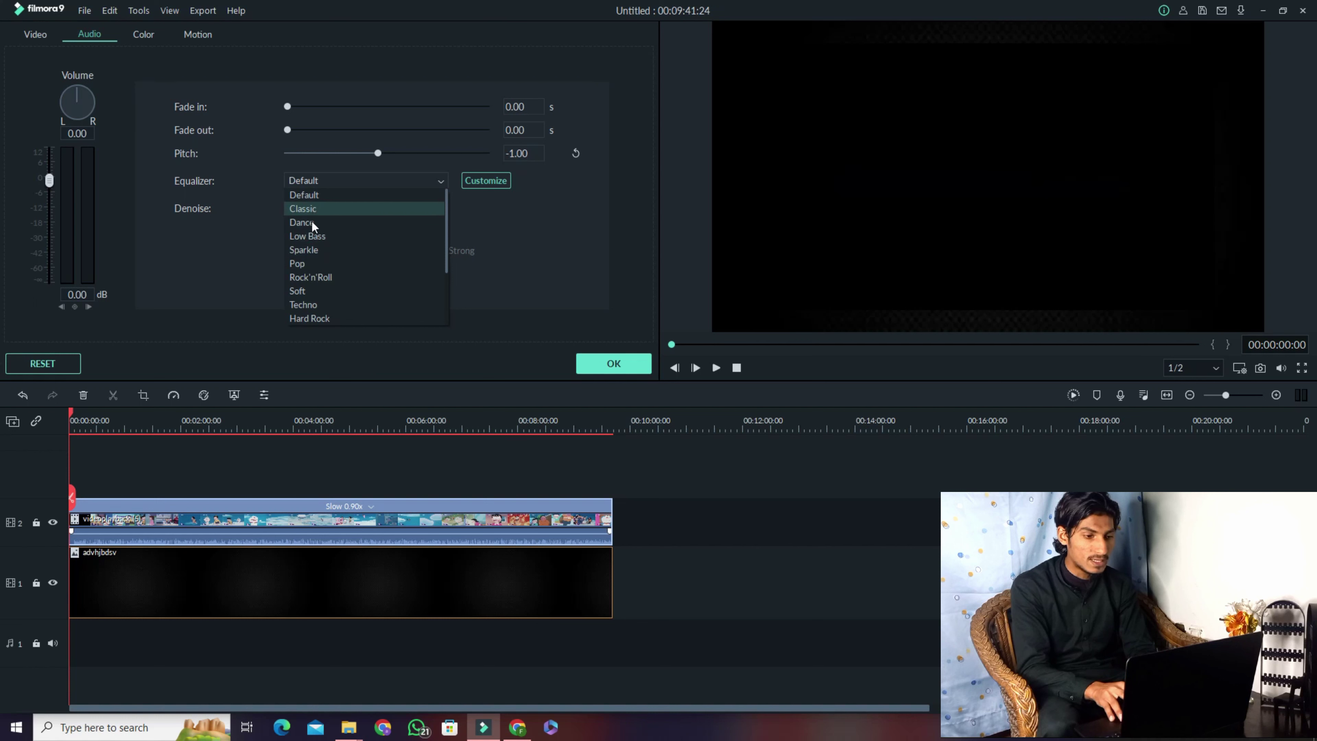
click(314, 209)
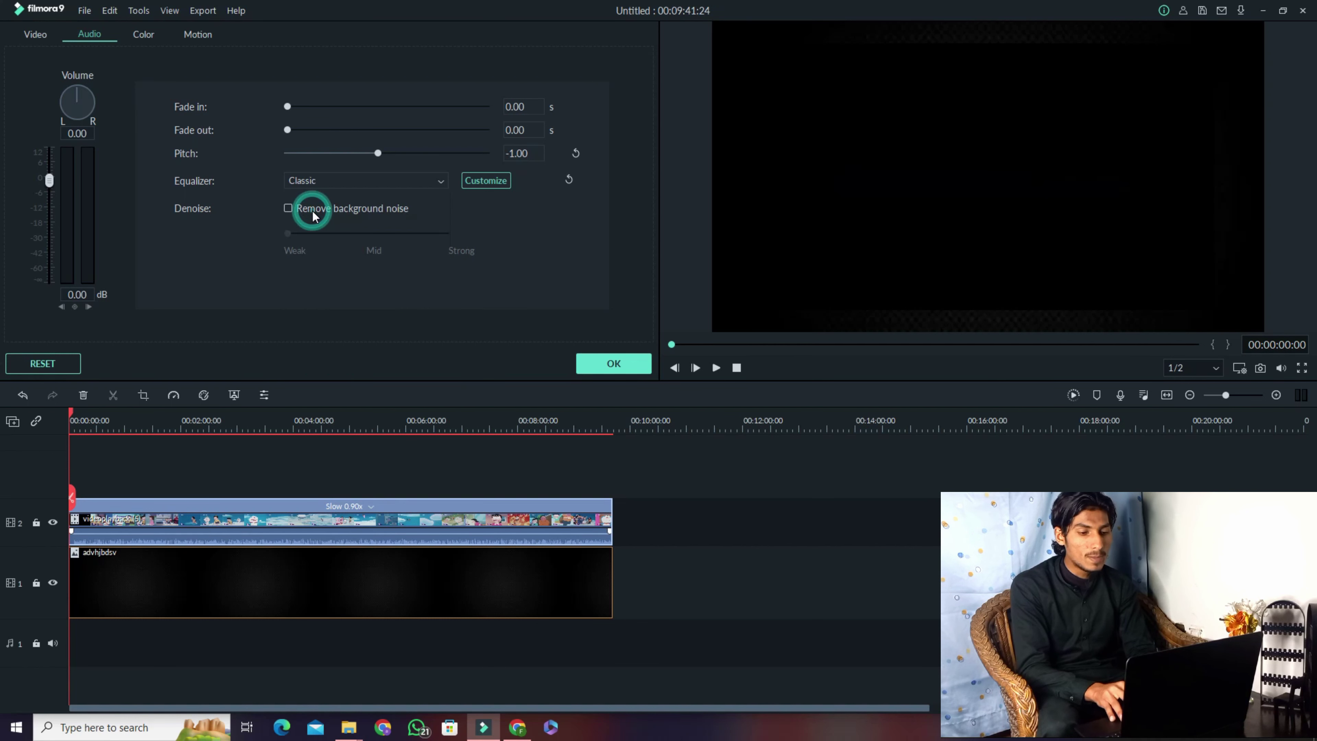
click(617, 364)
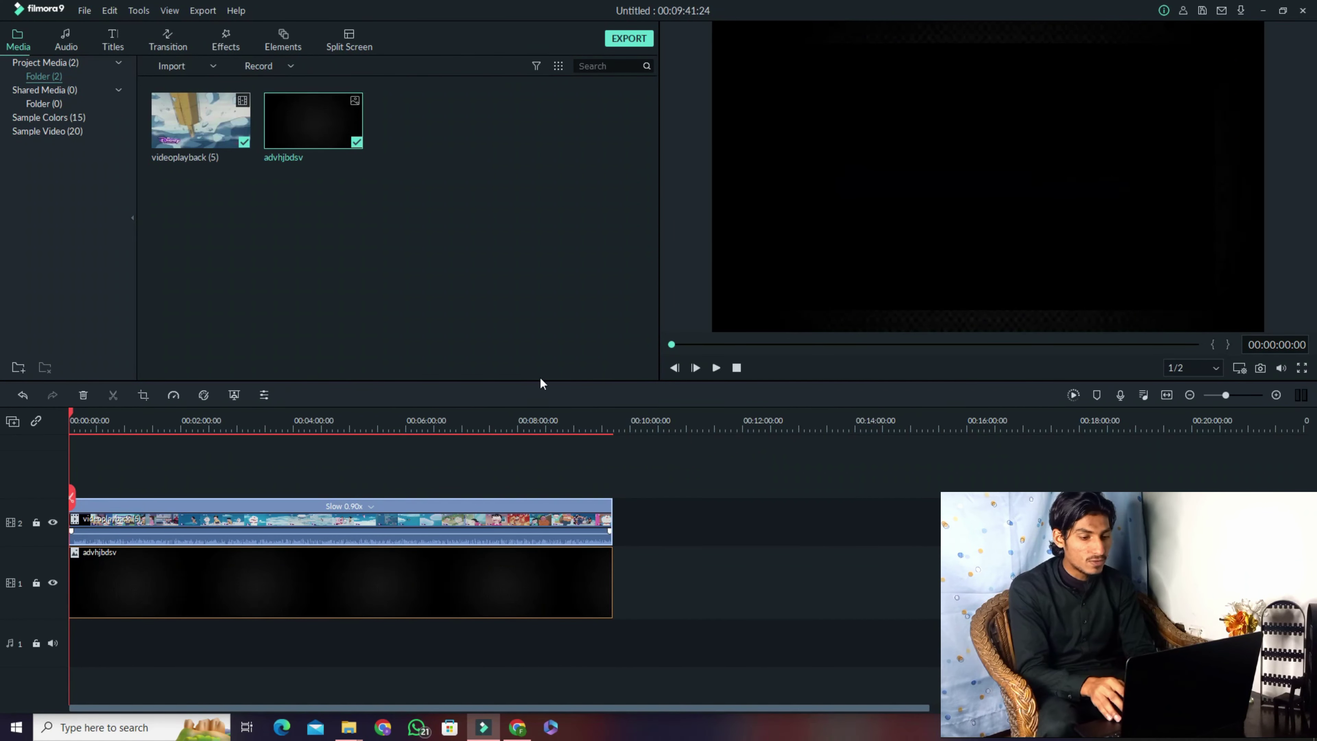
Check several points of the timeline and raise the videoplayback (5) clip's volume to 12.00 dB.
click(367, 424)
click(209, 425)
click(114, 424)
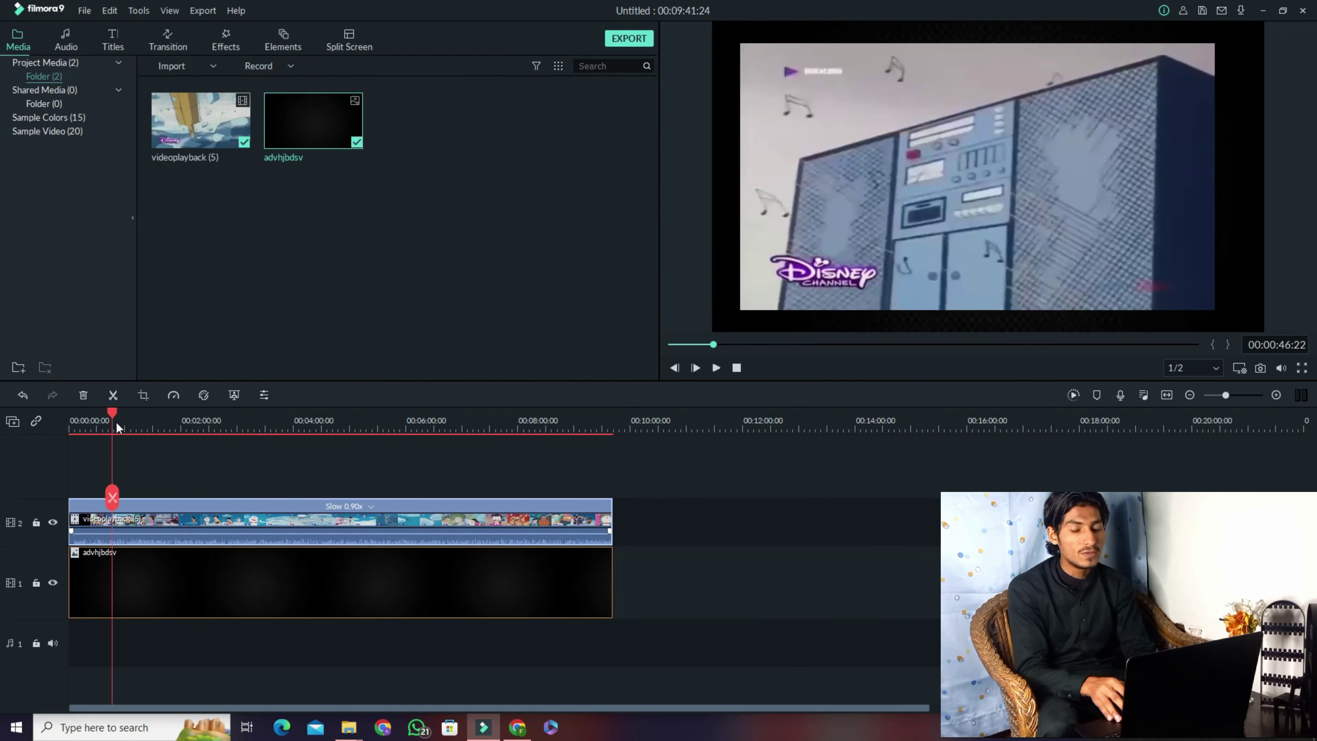
drag(116, 421, 71, 422)
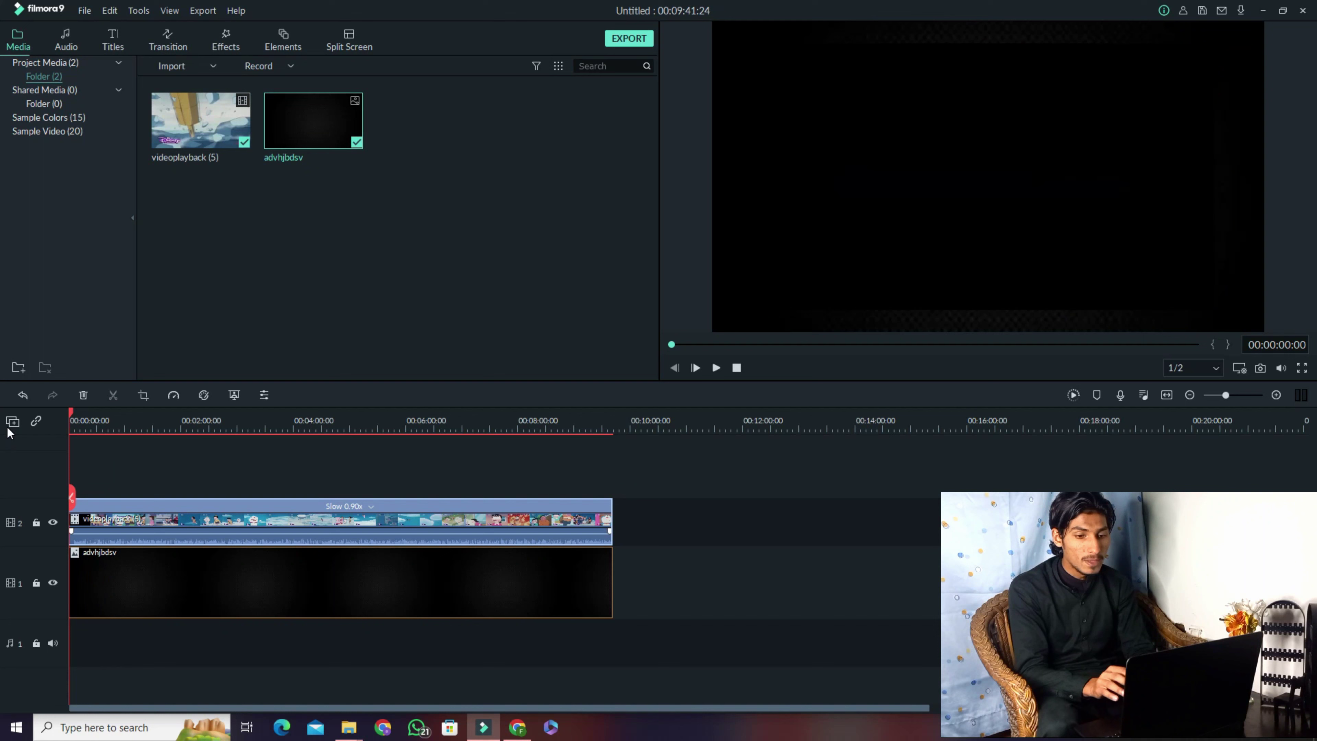
click(98, 415)
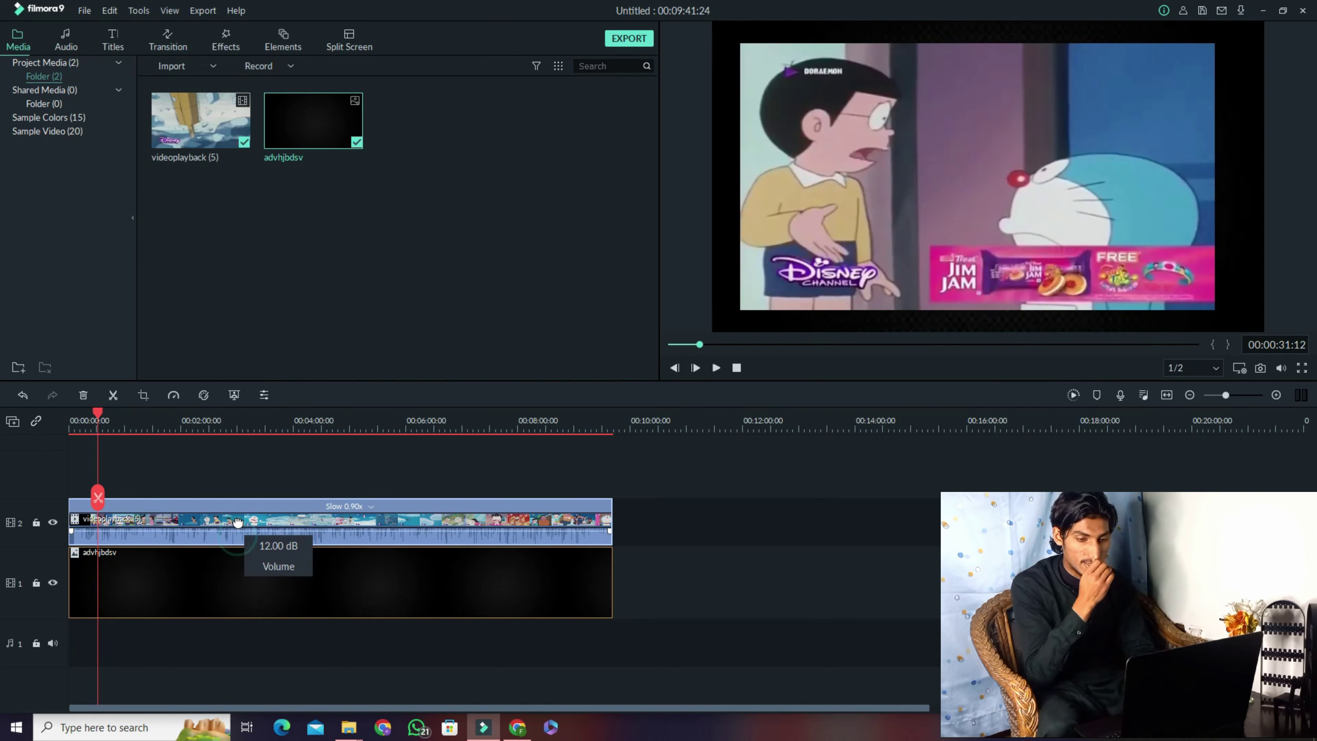
drag(238, 537, 238, 519)
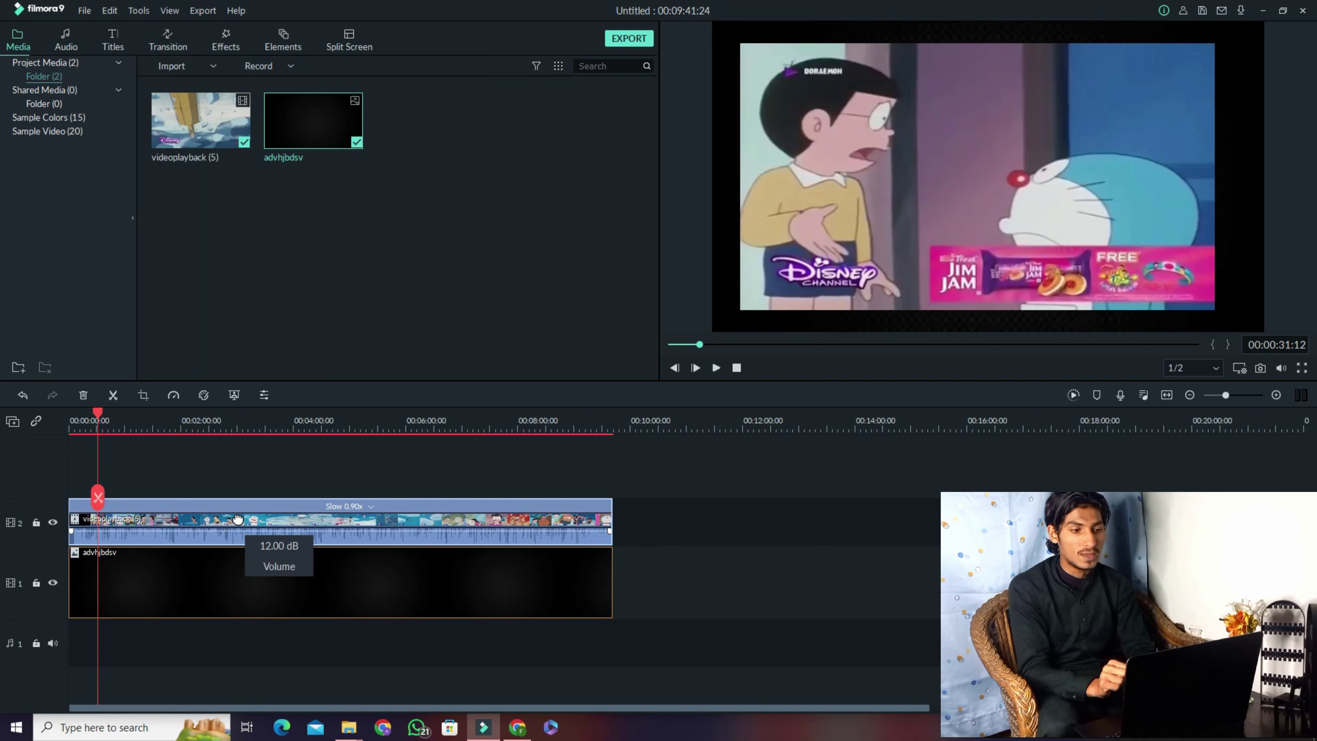
Adjust the videoplayback (5) clip's tone to contrast 69, saturation 58 and brightness 31.
double_click(309, 524)
click(145, 35)
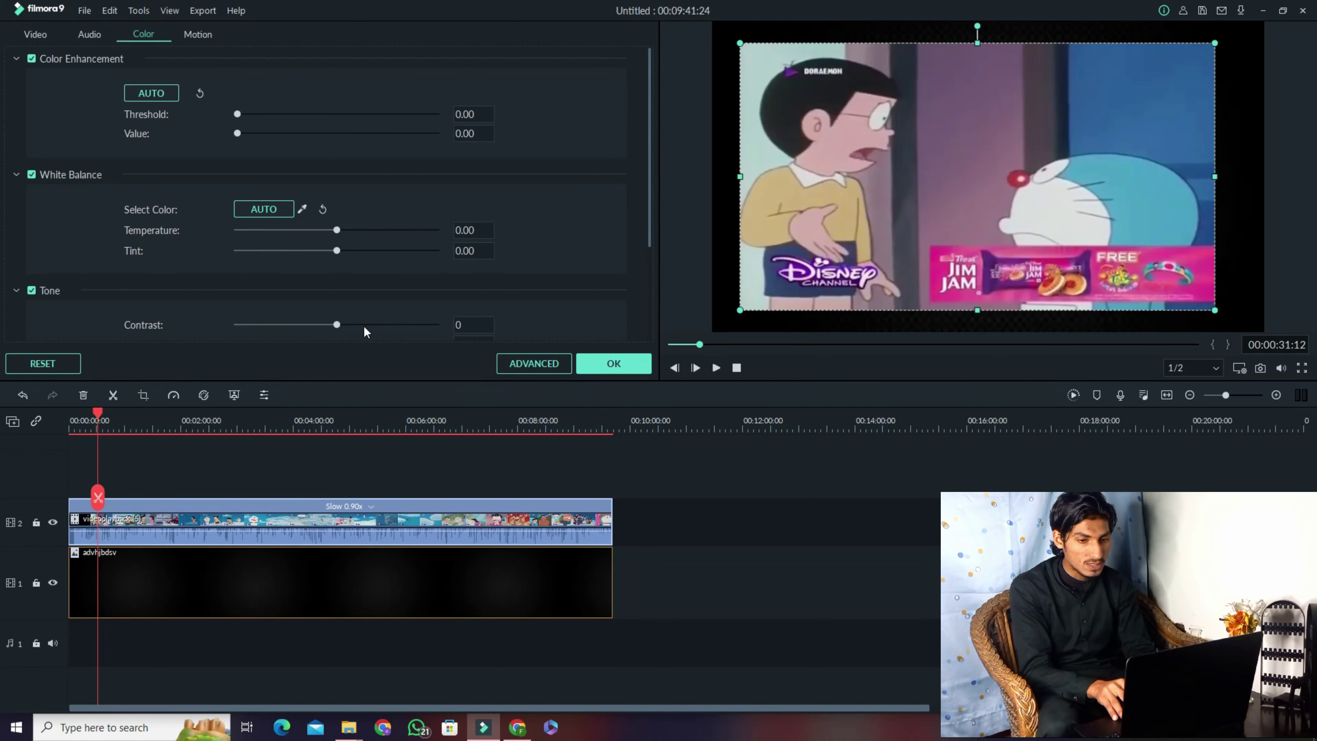
drag(363, 324, 407, 323)
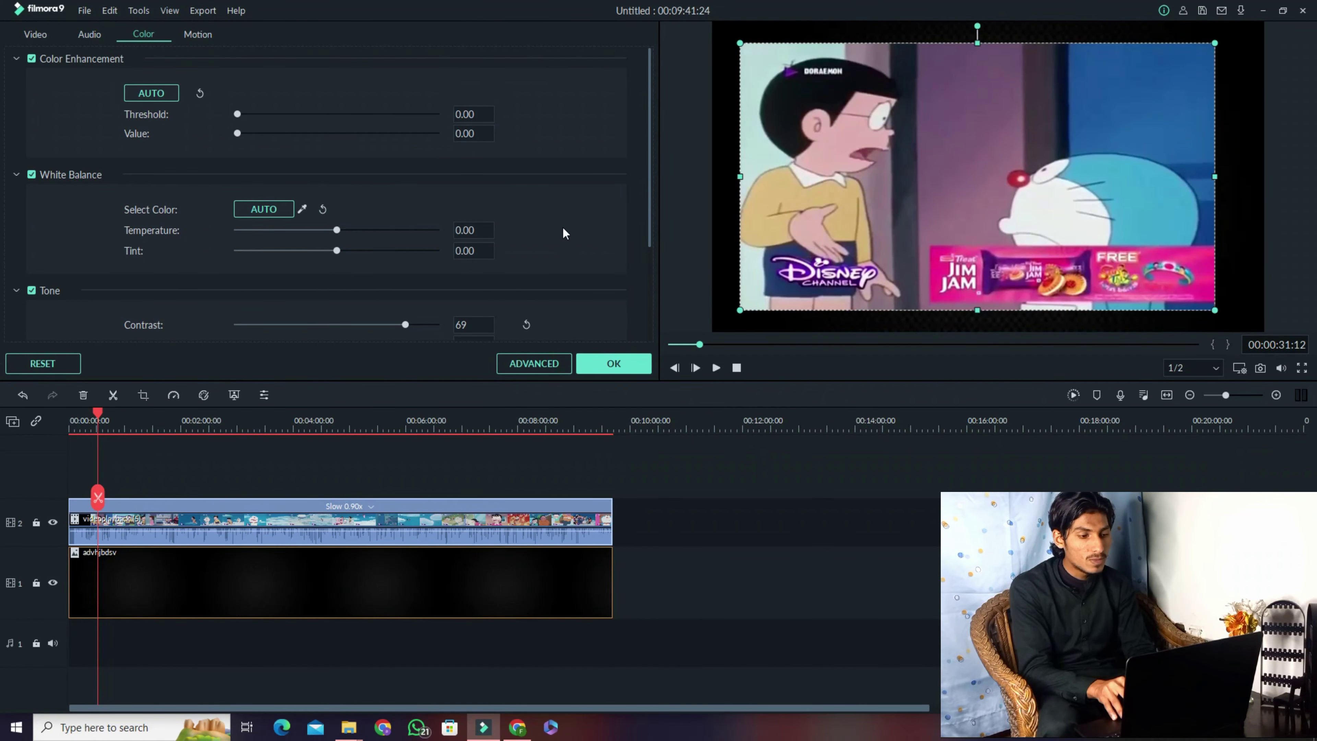
drag(651, 198, 643, 240)
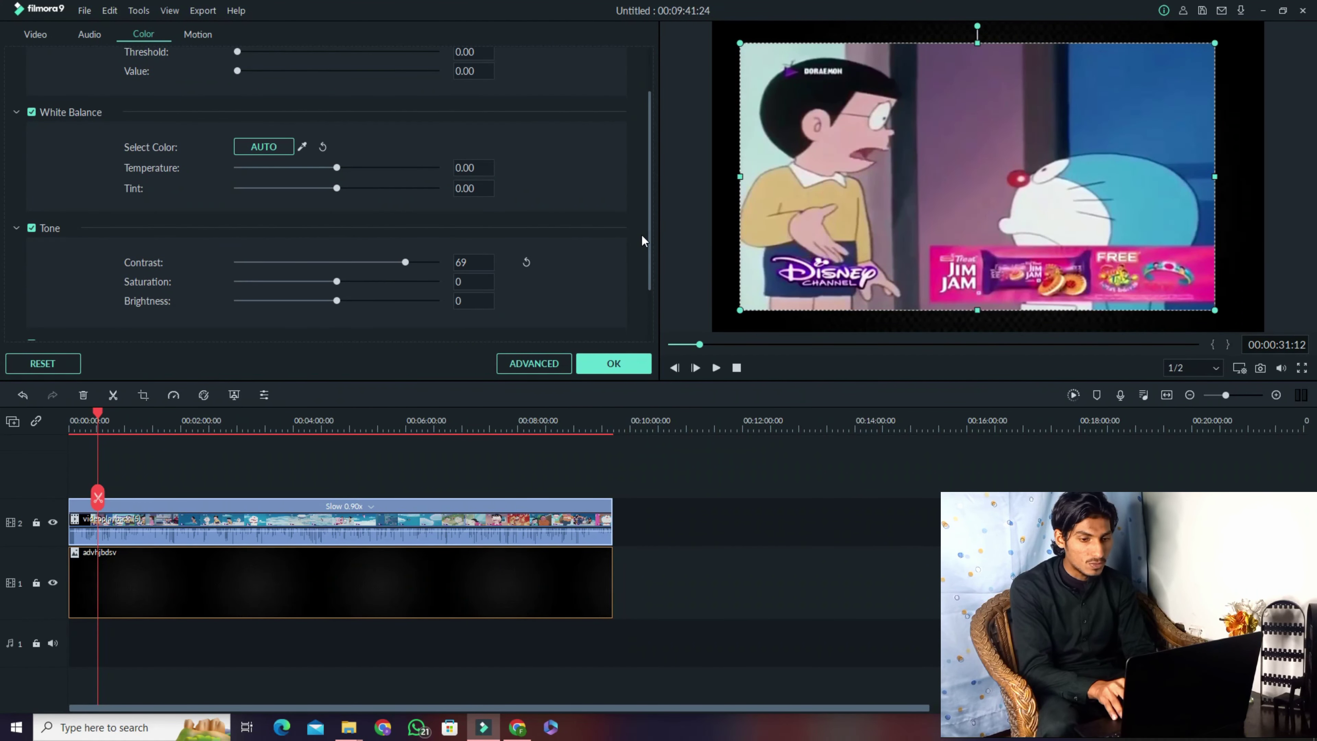
drag(351, 306, 395, 282)
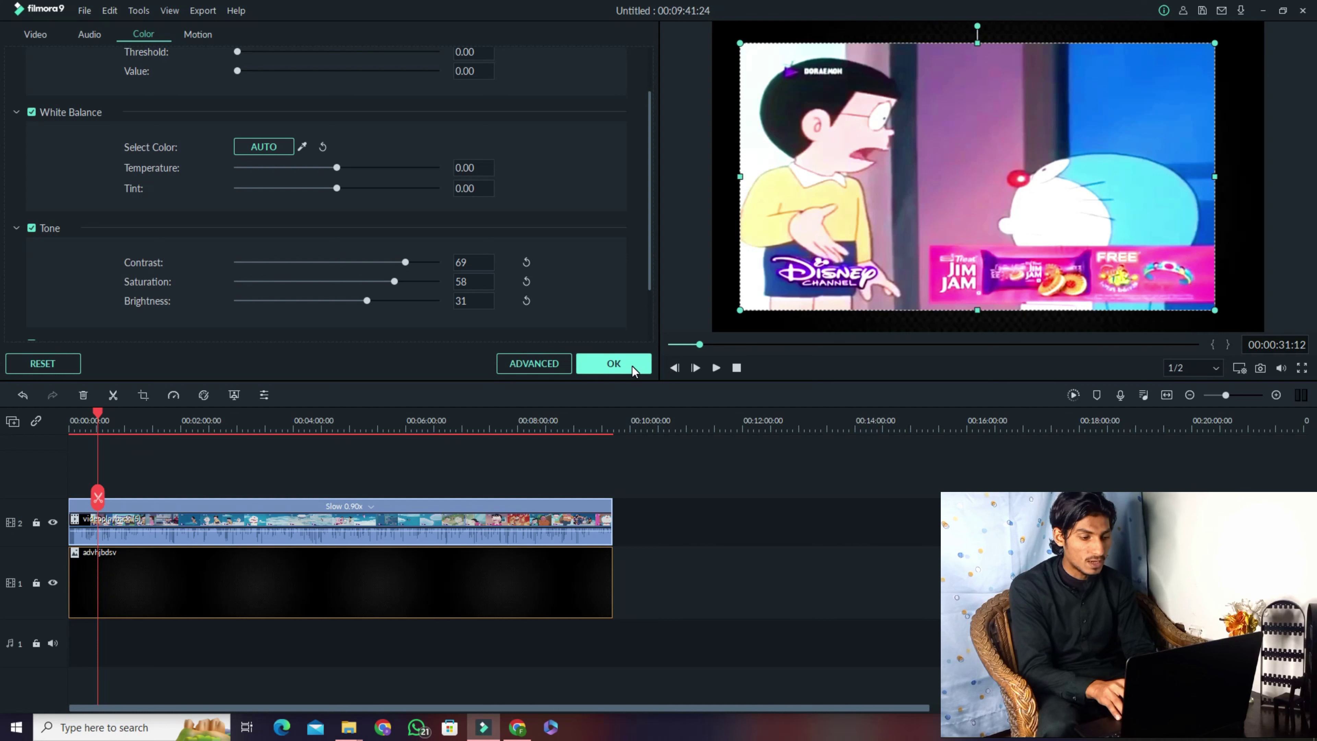
click(614, 363)
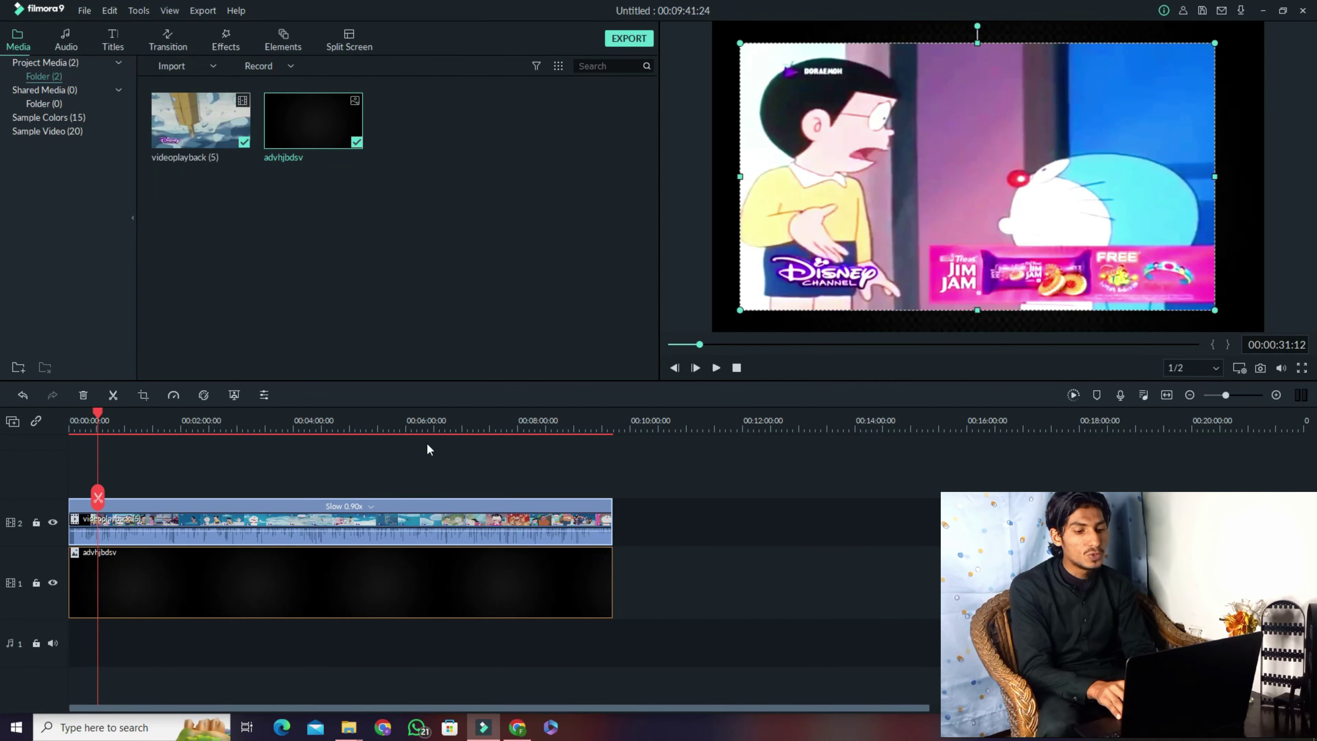
Check the end of the timeline and export the project locally as the MP4 "My Video" at 1920x1080 and 25 fps.
click(586, 421)
click(609, 421)
click(628, 42)
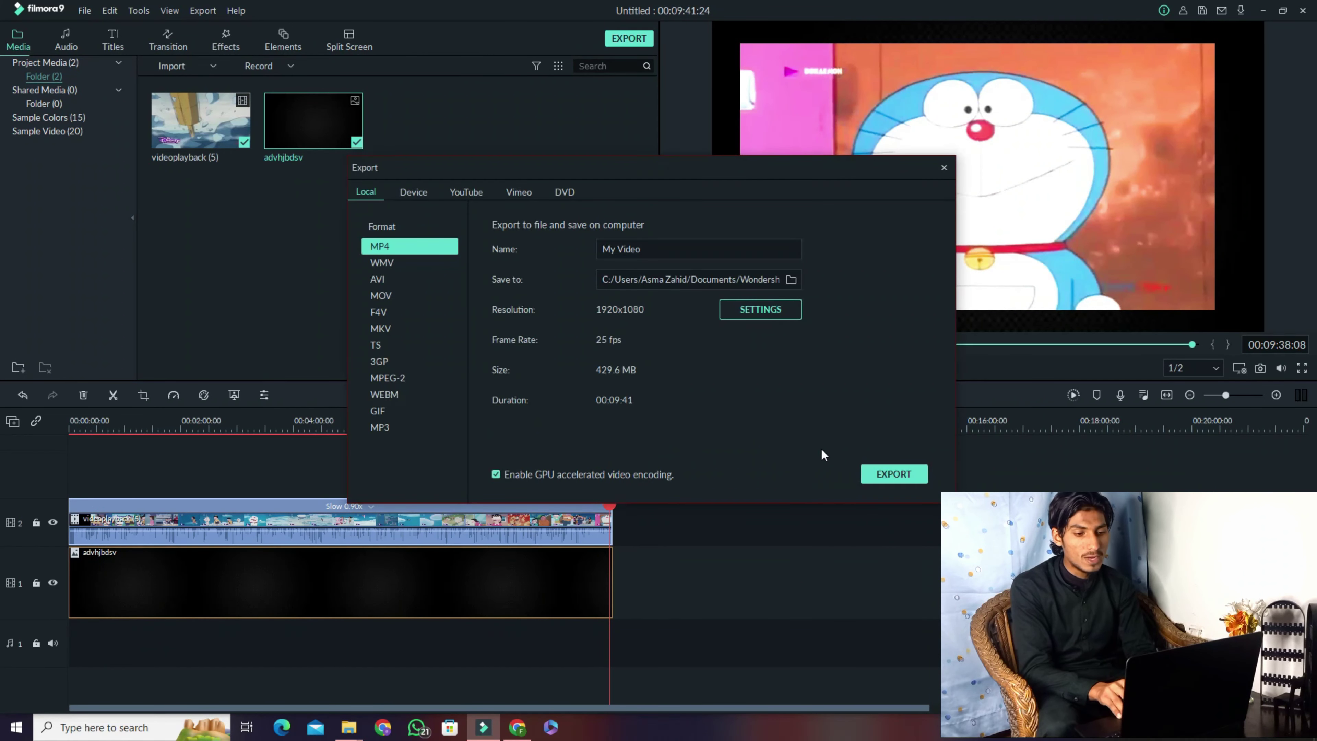
click(913, 473)
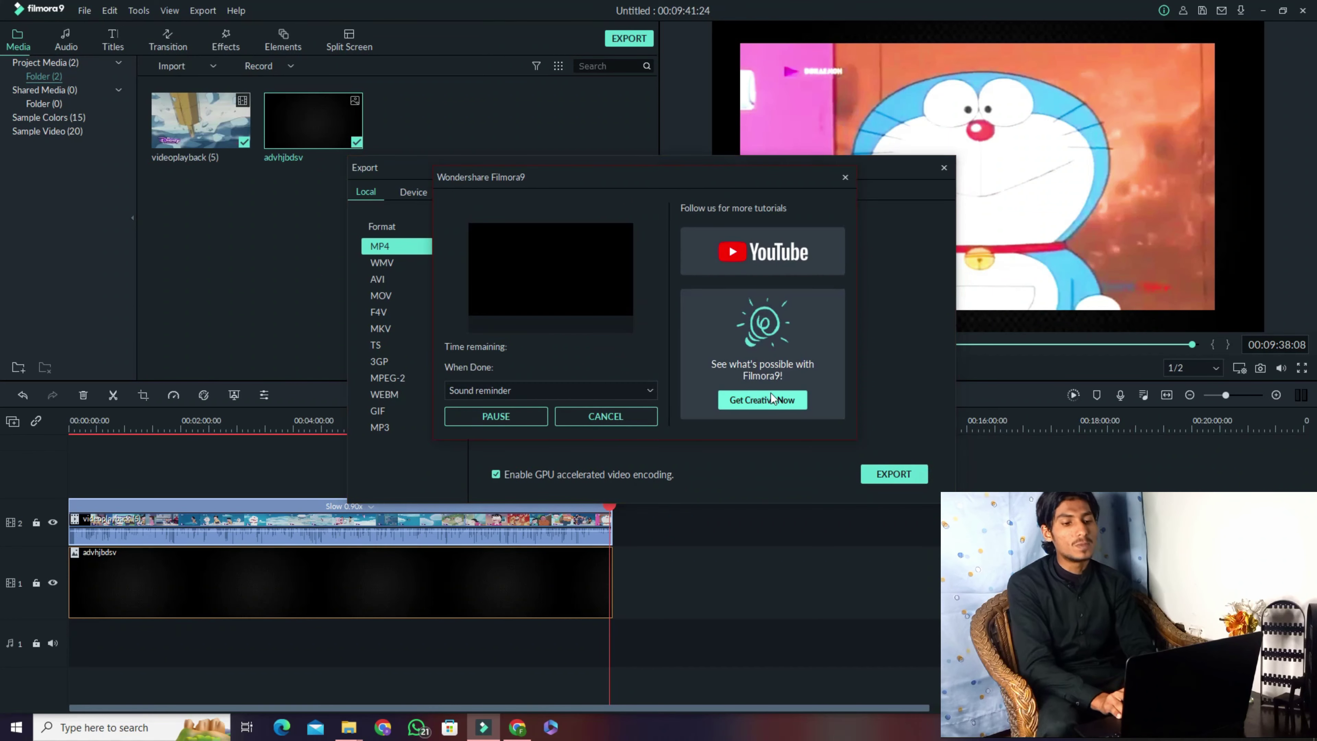